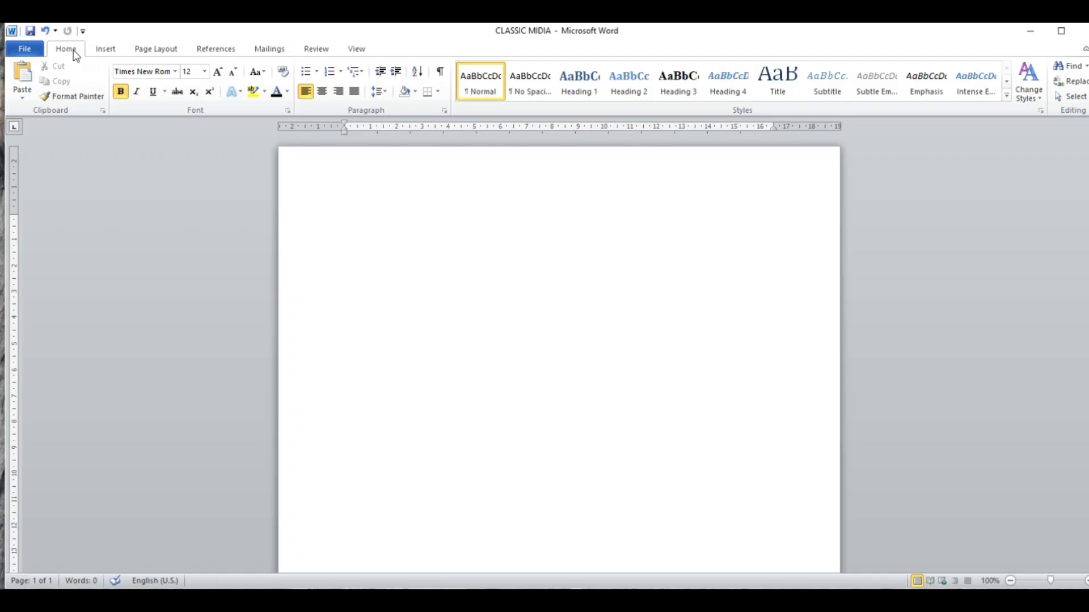
- Look through the available insert, page layout, references, mailings, review and view commands, and return to the text formatting commands
{"action": "left_click", "coordinate": [103, 50]}
{"action": "left_click", "coordinate": [151, 54]}
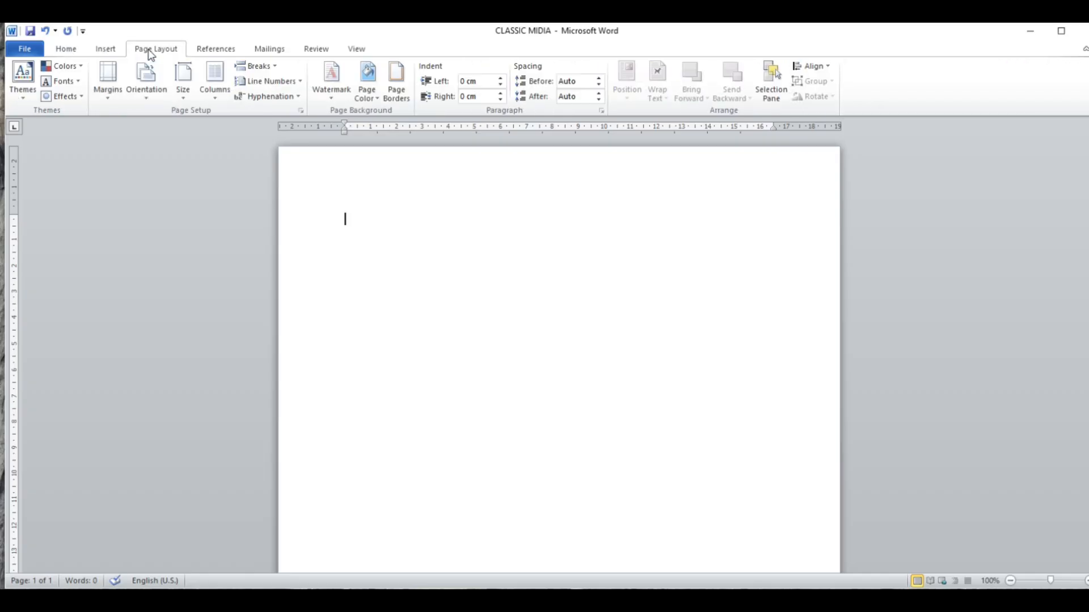
{"action": "left_click", "coordinate": [230, 56]}
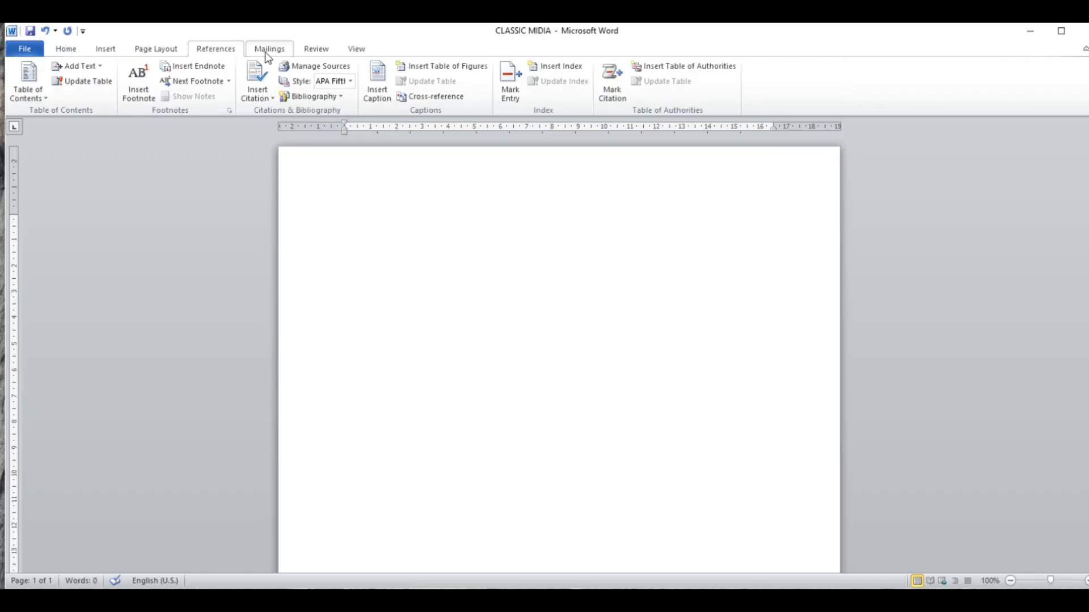
{"action": "left_click", "coordinate": [264, 52]}
{"action": "left_click", "coordinate": [316, 55]}
{"action": "left_click", "coordinate": [357, 51]}
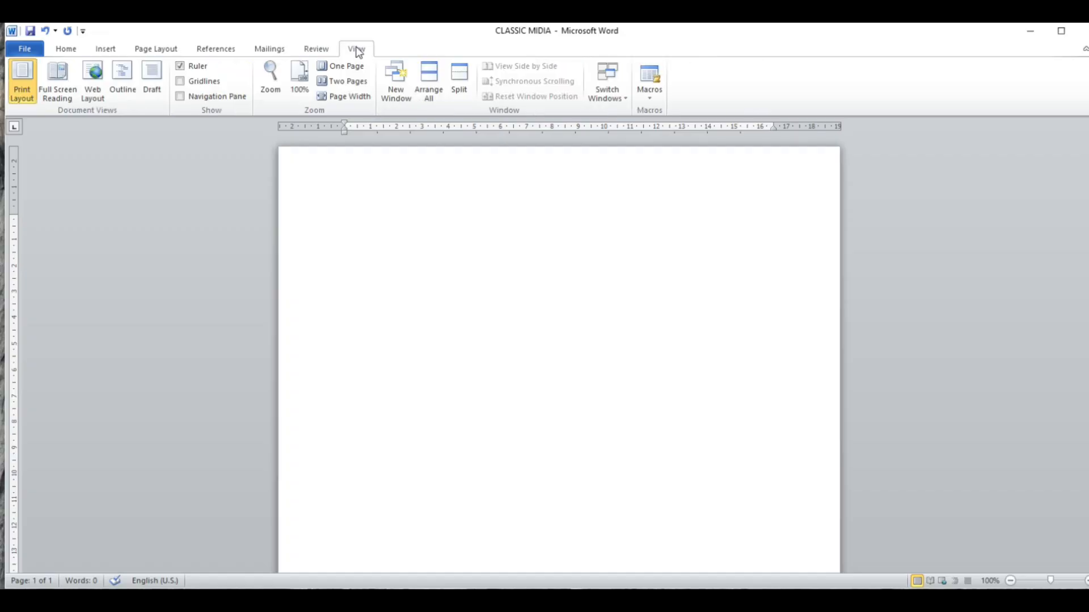
{"action": "left_click", "coordinate": [85, 54]}
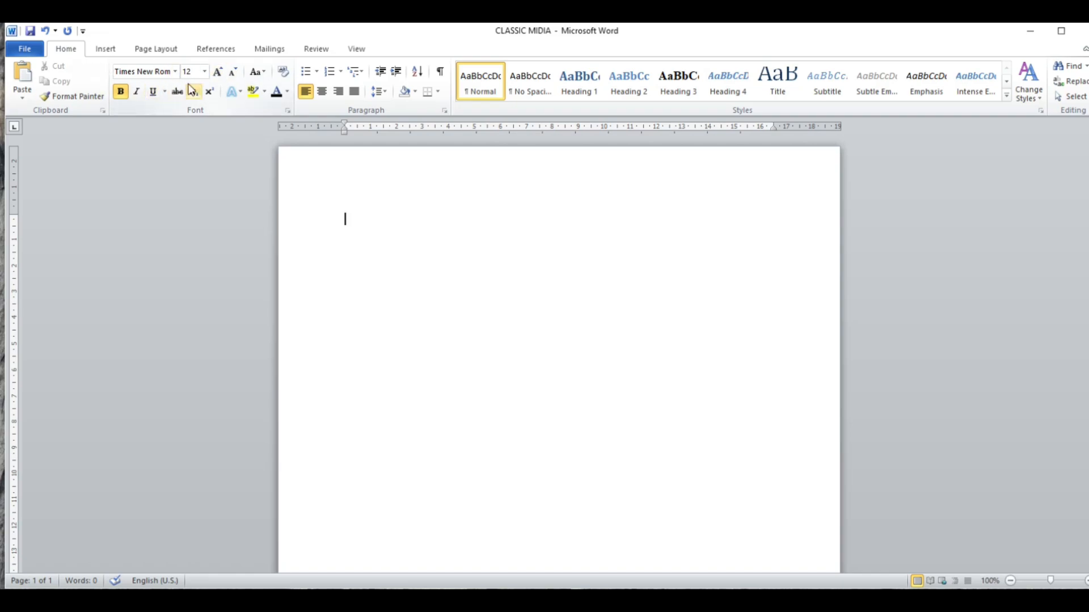
{"action": "left_click", "coordinate": [108, 48]}
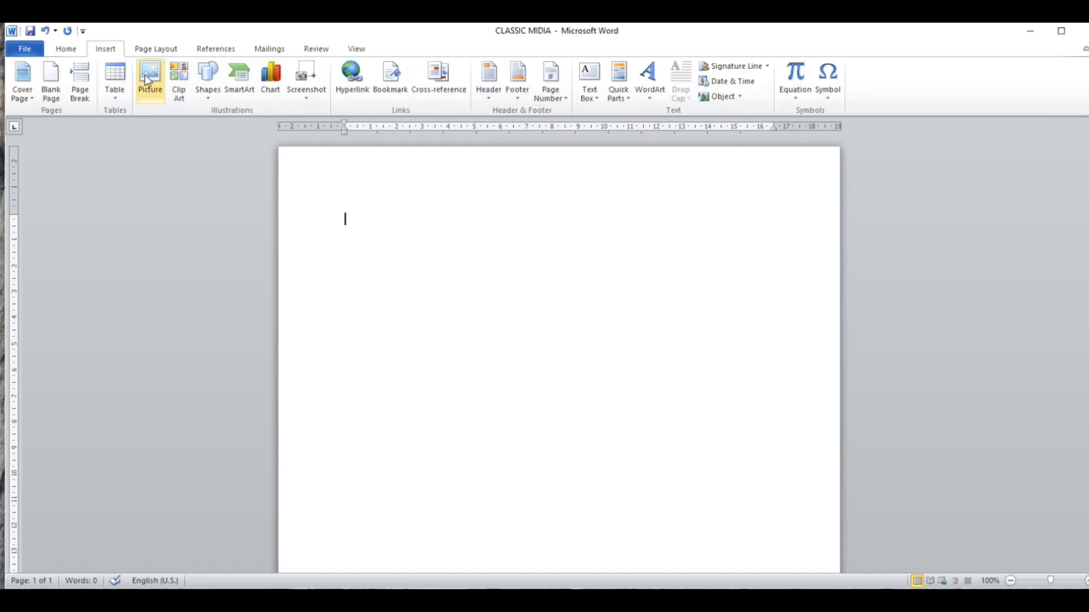
{"action": "left_click", "coordinate": [169, 53]}
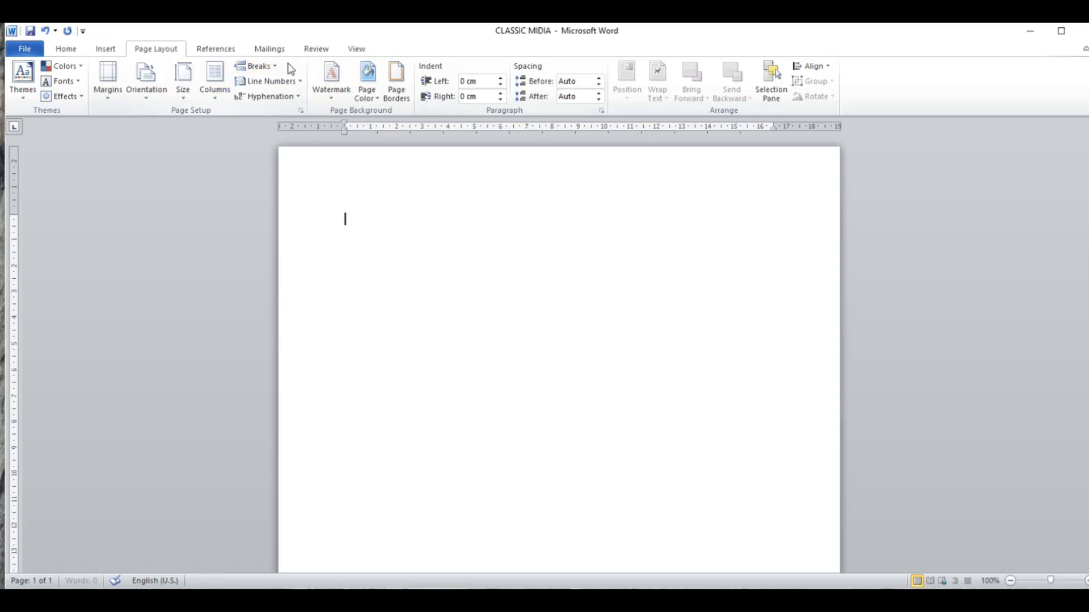
{"action": "left_click", "coordinate": [73, 53]}
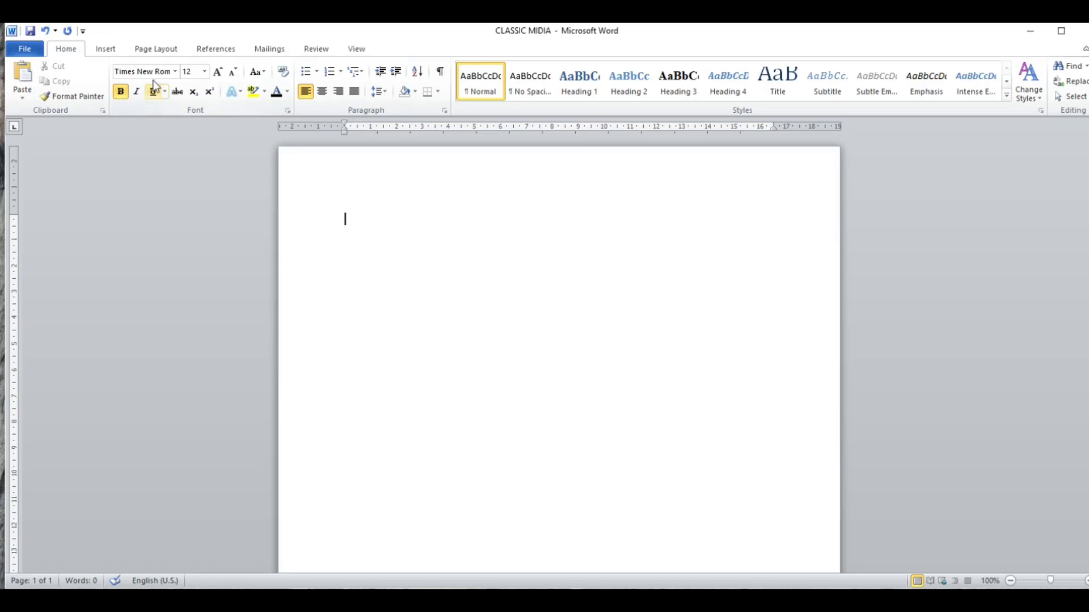
- Paste the copied professional summary and key skills text into the blank document, and make the PROFESSIONAL SUMMARY heading underlined and bold
{"action": "left_click", "coordinate": [121, 91]}
{"action": "type", "text": "PROFESSIONAL SUMMARY Friendly and well-organized Receptionist with strong communication and customer service skills. Experienced in handling front desk operations, answering calls, scheduling appointments, and assisting clients professionally. Able to work under pressure and maintain a positive attitude. KEY SKILLS Front desk management Customer service Telephone handling Appointment scheduling Microsoft Office (Word, Excel) Good communication skills Record keeping Professional appearance and attitude"}
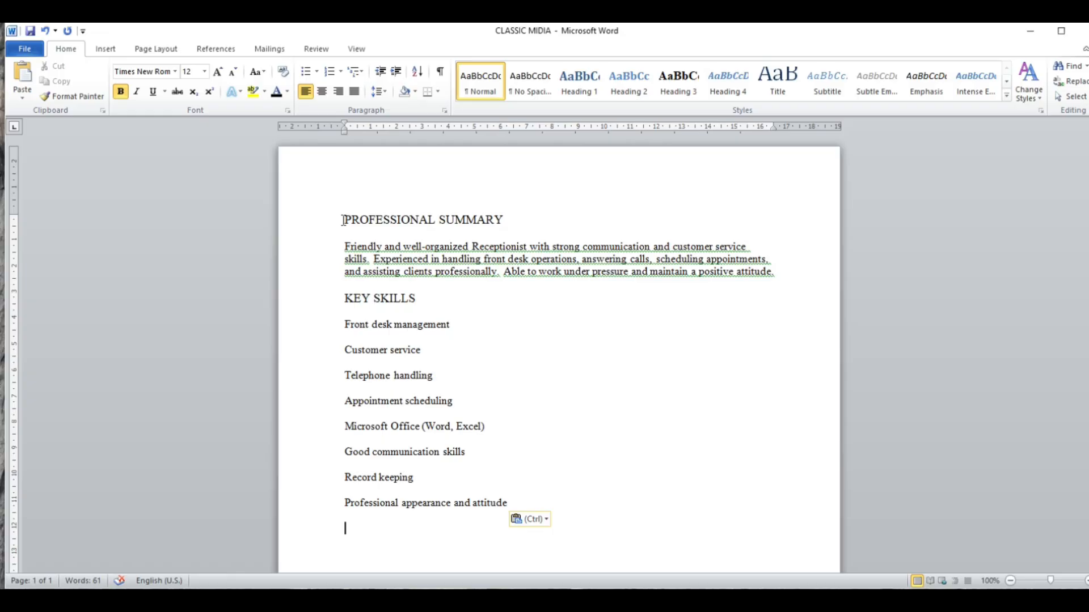
{"action": "left_click_drag", "start_coordinate": [342, 220], "coordinate": [505, 220]}
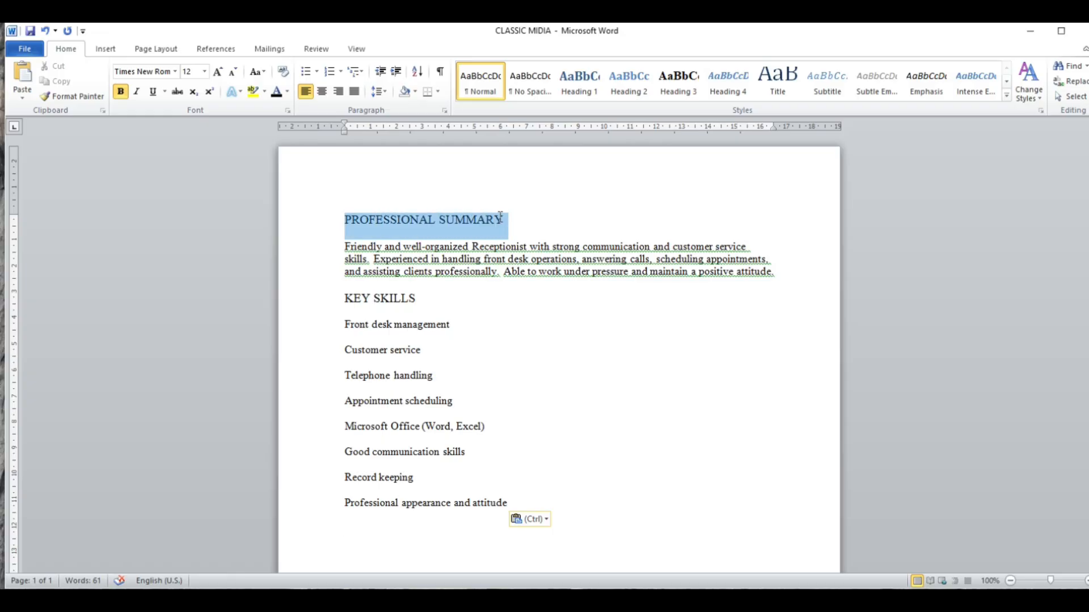
{"action": "left_click", "coordinate": [152, 92]}
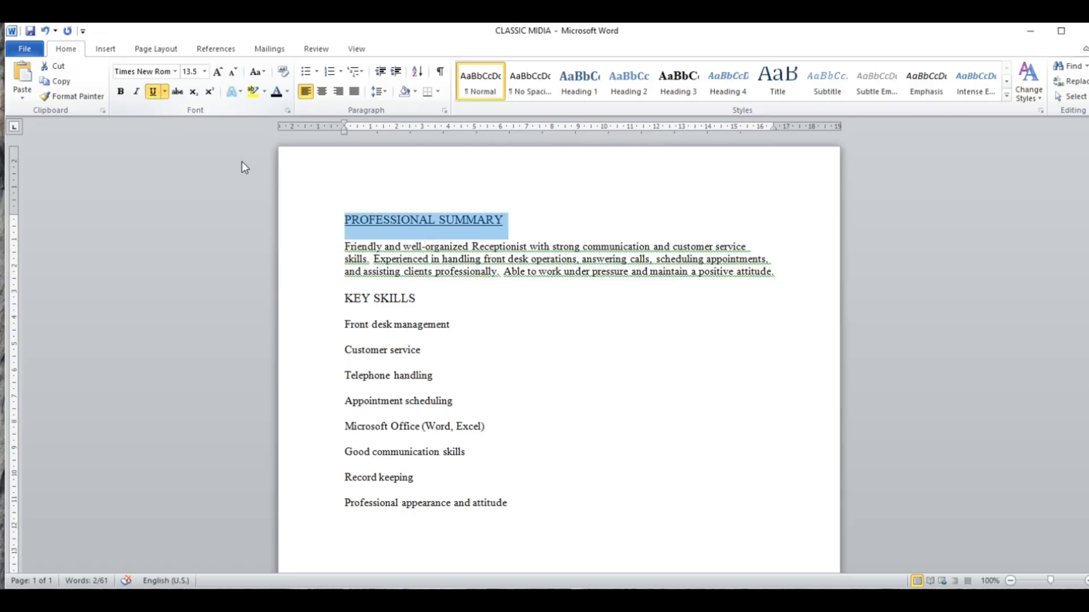
{"action": "left_click", "coordinate": [121, 92]}
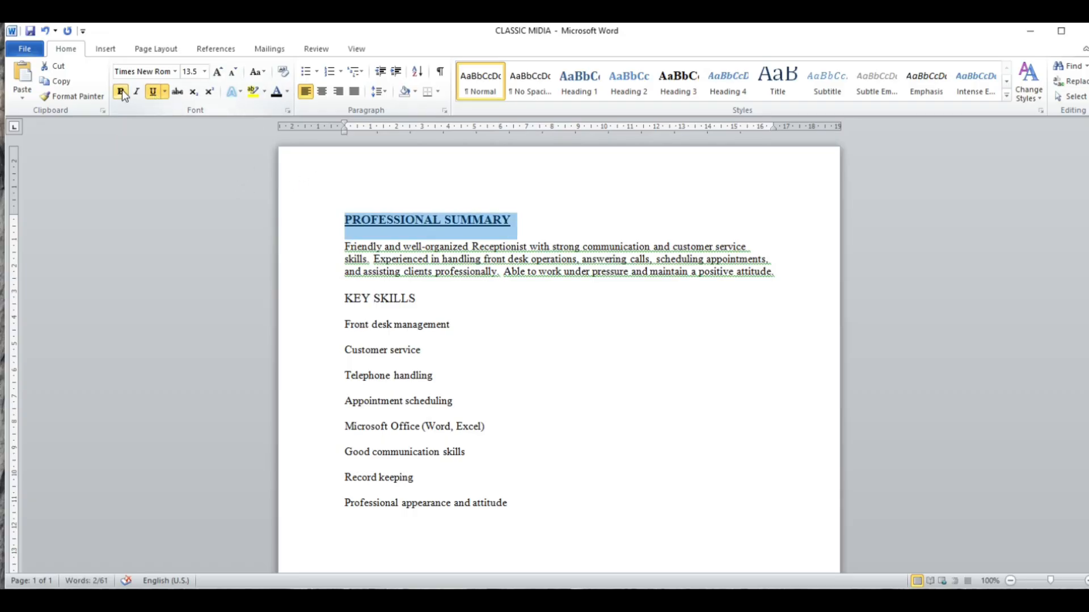
- Try red and light blue as the font color of the PROFESSIONAL SUMMARY heading
{"action": "left_click", "coordinate": [290, 95]}
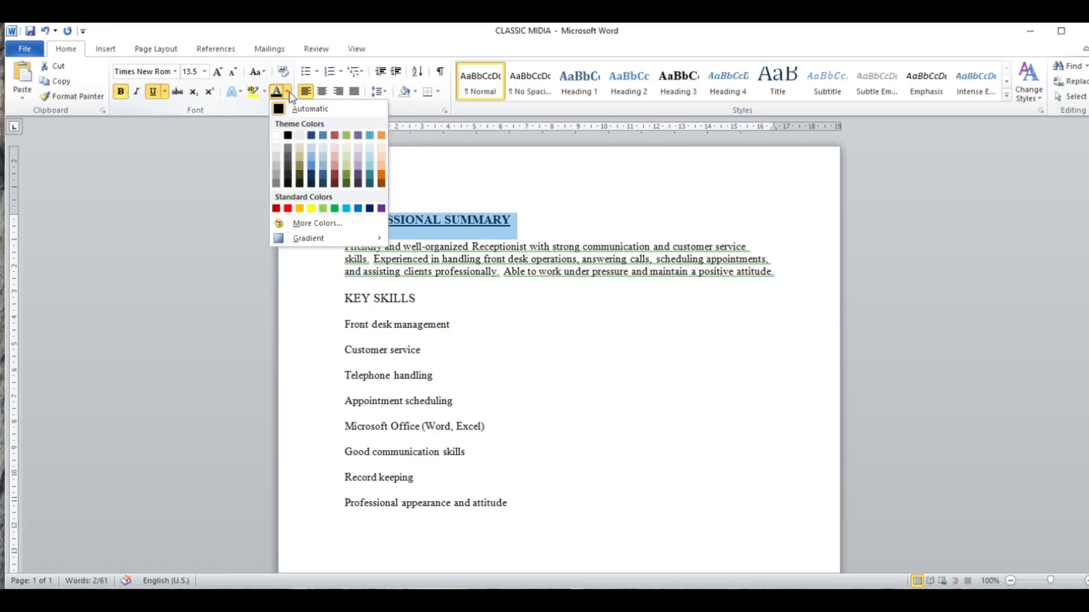
{"action": "left_click", "coordinate": [288, 209]}
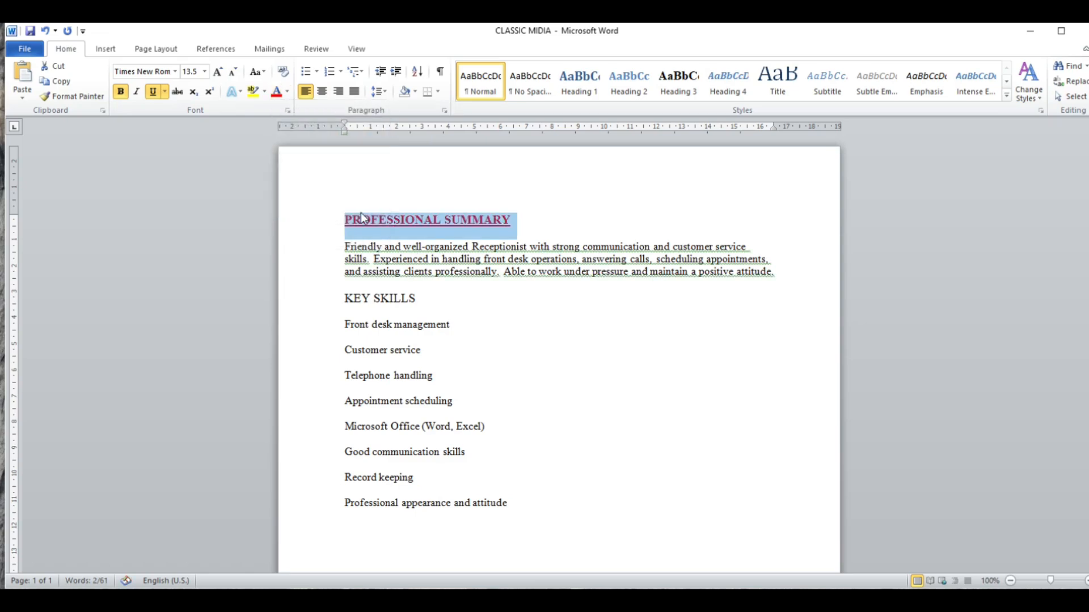
{"action": "left_click", "coordinate": [289, 94]}
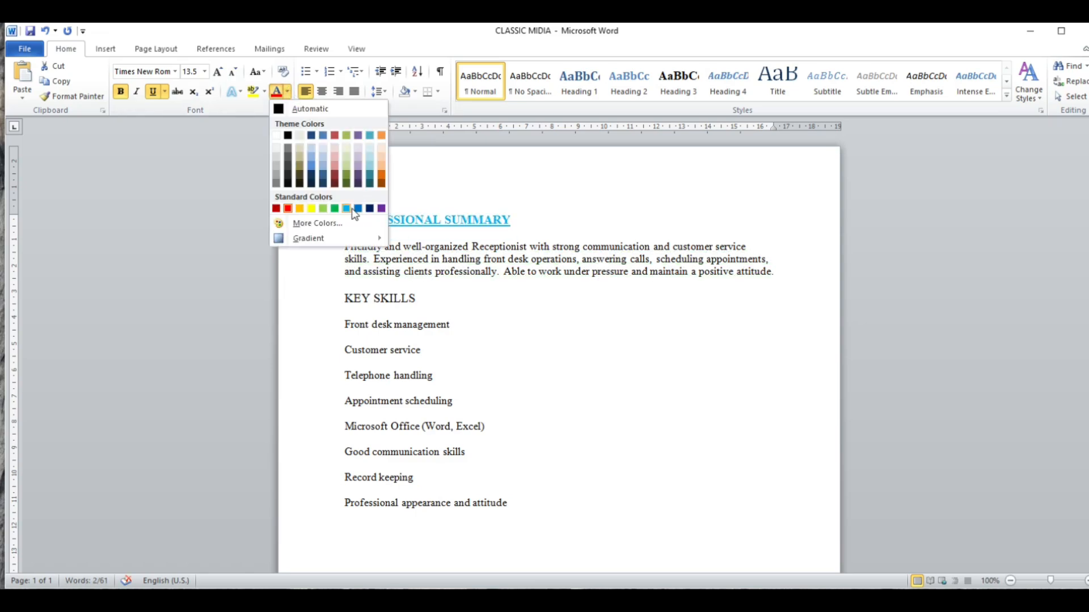
{"action": "left_click", "coordinate": [352, 210]}
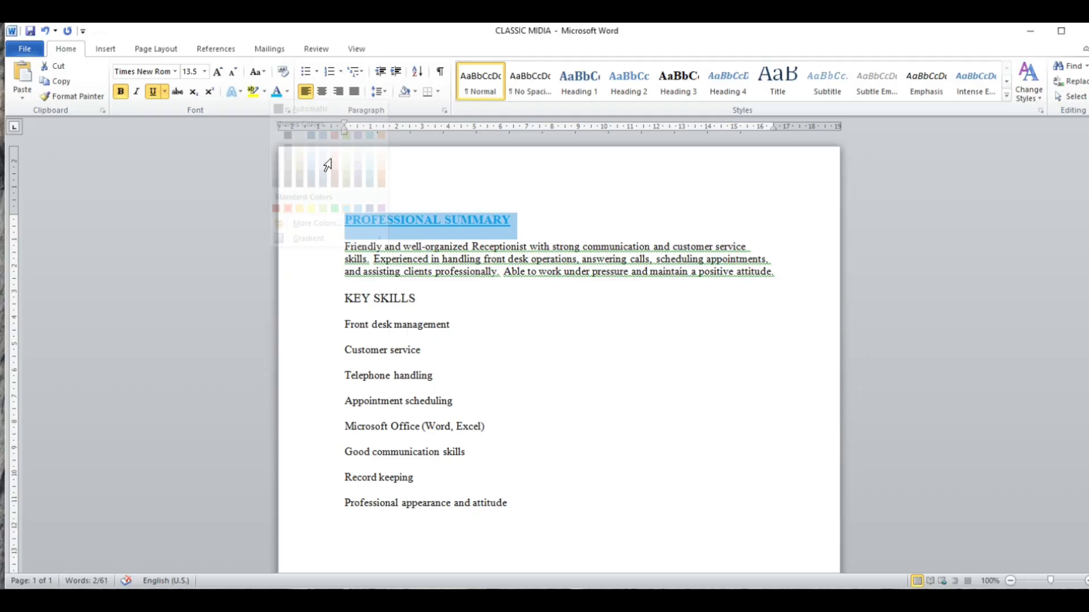
- Apply a gold font color from the extended standard color palette to the PROFESSIONAL SUMMARY heading
{"action": "left_click", "coordinate": [288, 92]}
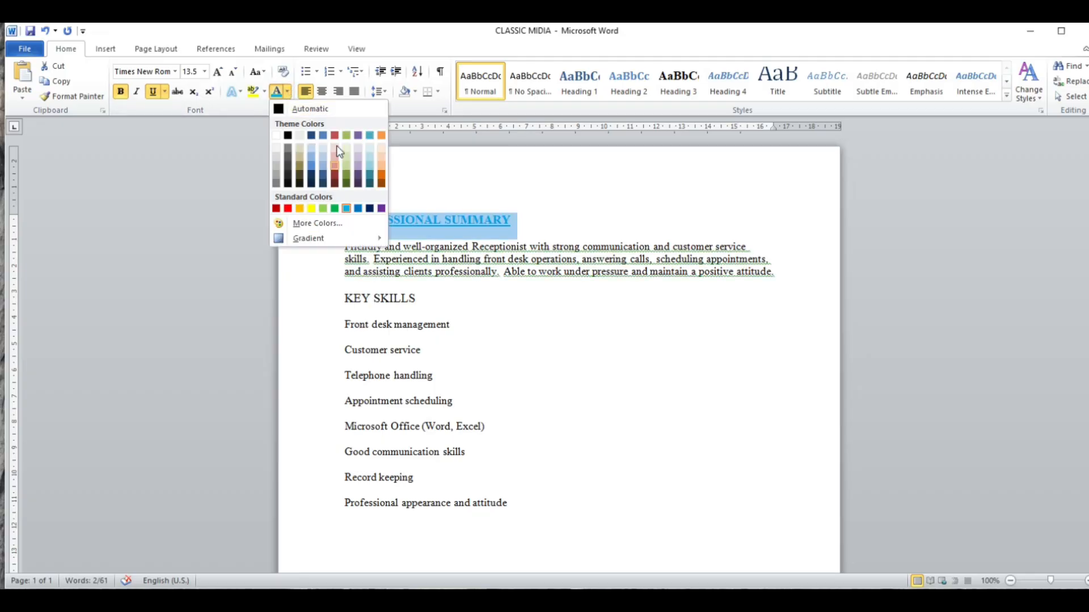
{"action": "left_click", "coordinate": [322, 225]}
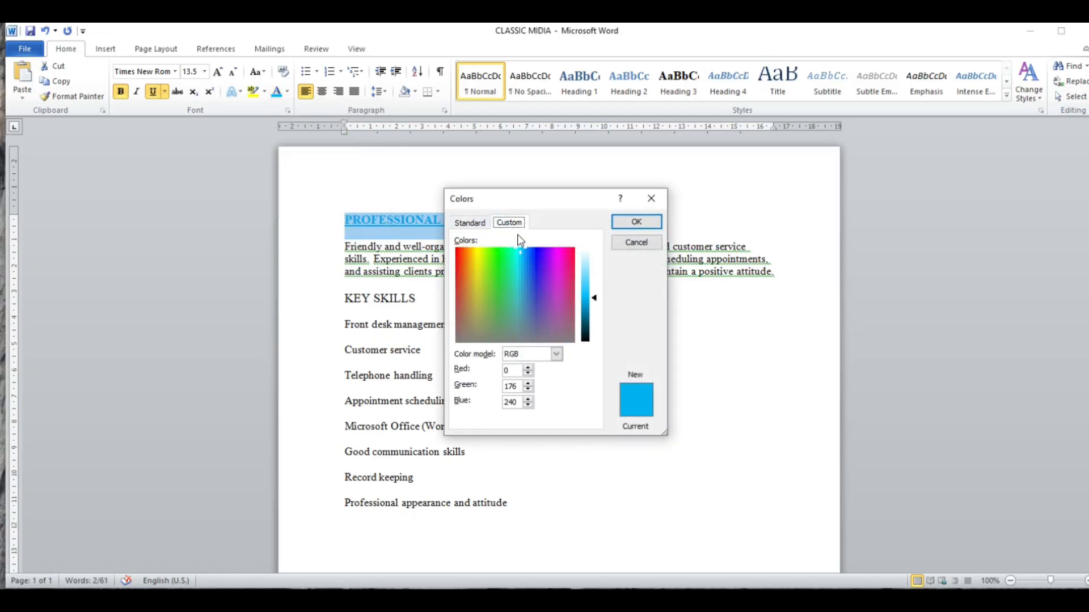
{"action": "left_click", "coordinate": [466, 222]}
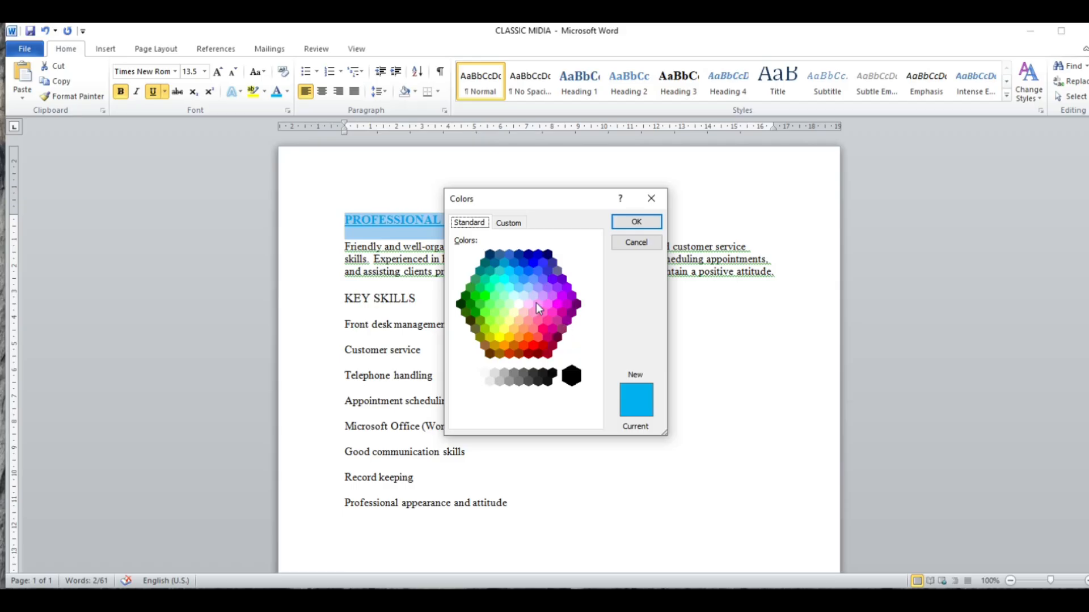
{"action": "left_click", "coordinate": [495, 345]}
{"action": "left_click", "coordinate": [624, 225]}
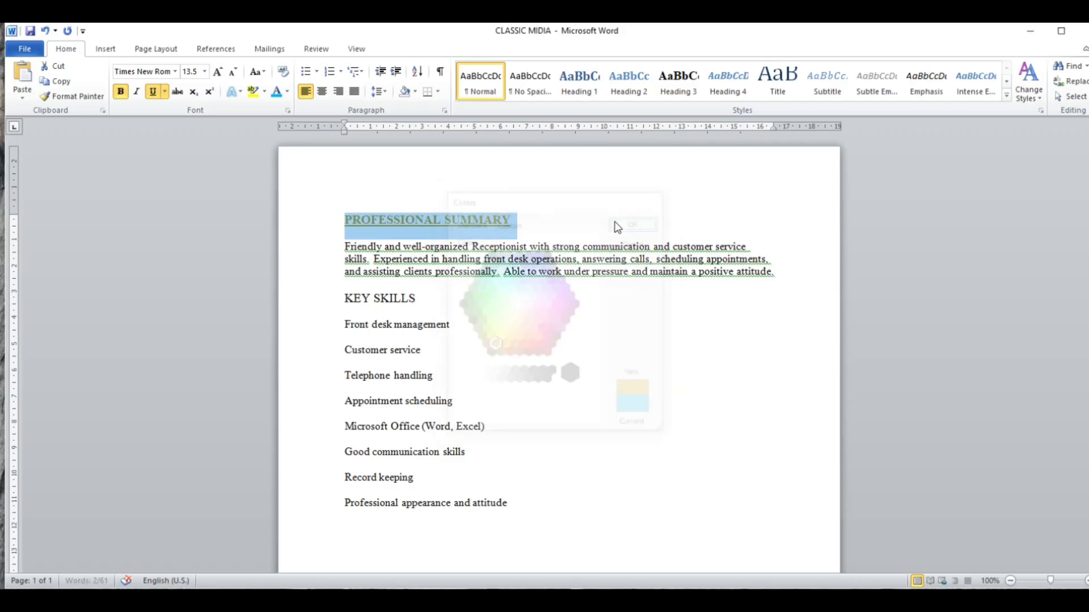
{"action": "left_click", "coordinate": [540, 225]}
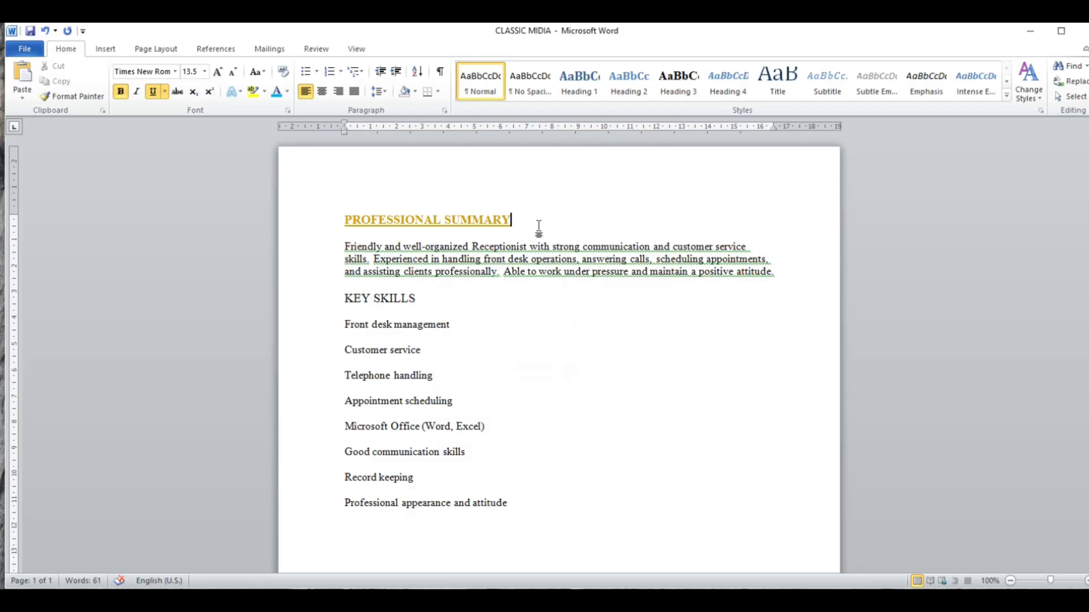
- Reset the PROFESSIONAL SUMMARY heading's font color to Automatic
{"action": "left_click_drag", "start_coordinate": [539, 226], "coordinate": [346, 221]}
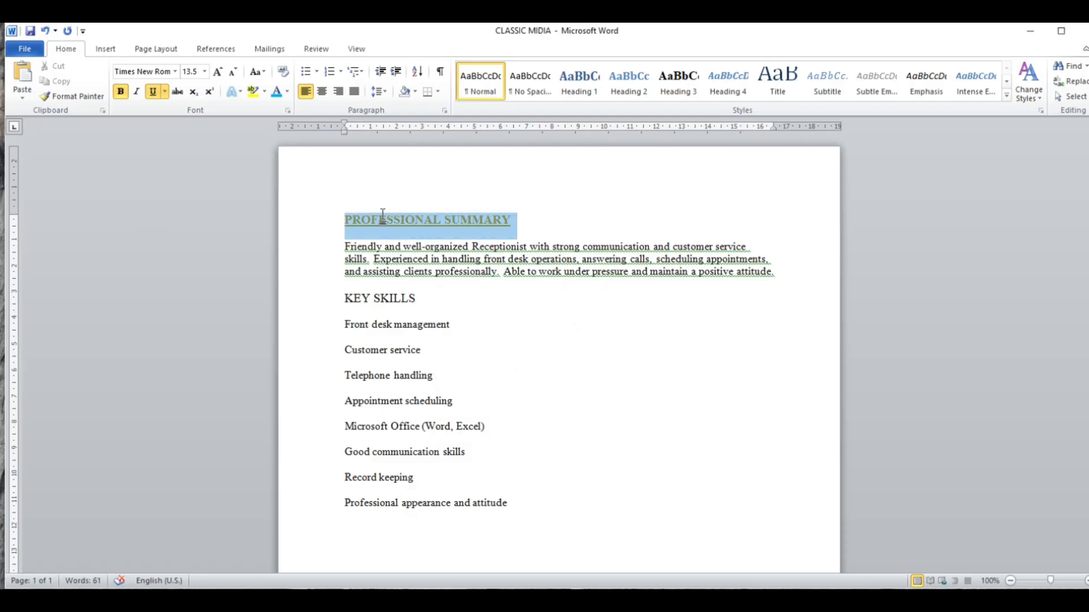
{"action": "left_click", "coordinate": [287, 93]}
{"action": "left_click", "coordinate": [285, 111]}
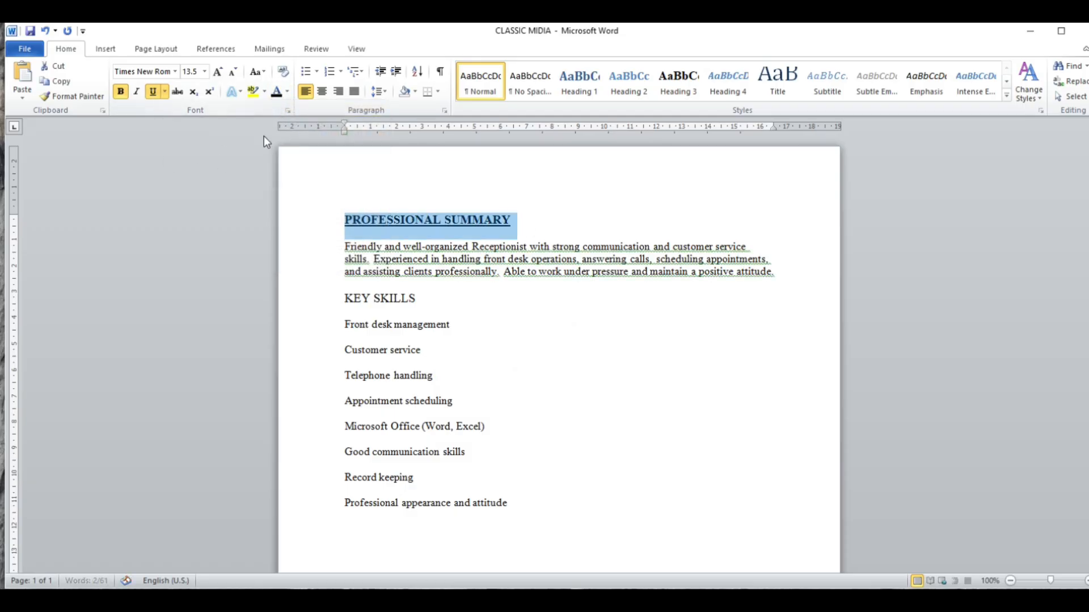
- Make the KEY SKILLS heading underlined and bold
{"action": "left_click", "coordinate": [344, 301]}
{"action": "left_click_drag", "start_coordinate": [344, 300], "coordinate": [421, 306]}
{"action": "left_click", "coordinate": [153, 91]}
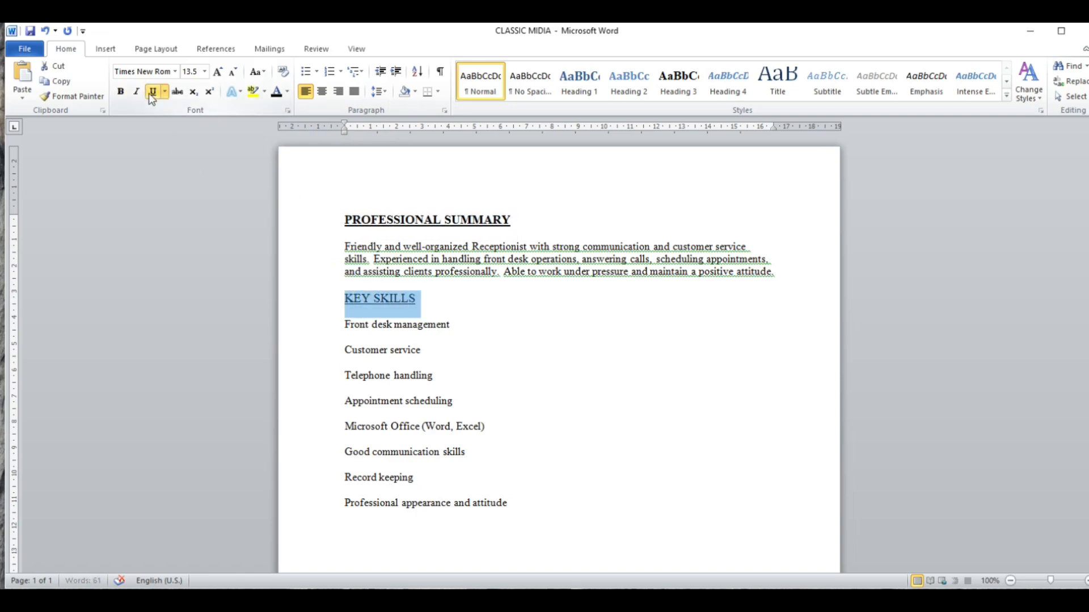
{"action": "left_click", "coordinate": [120, 91]}
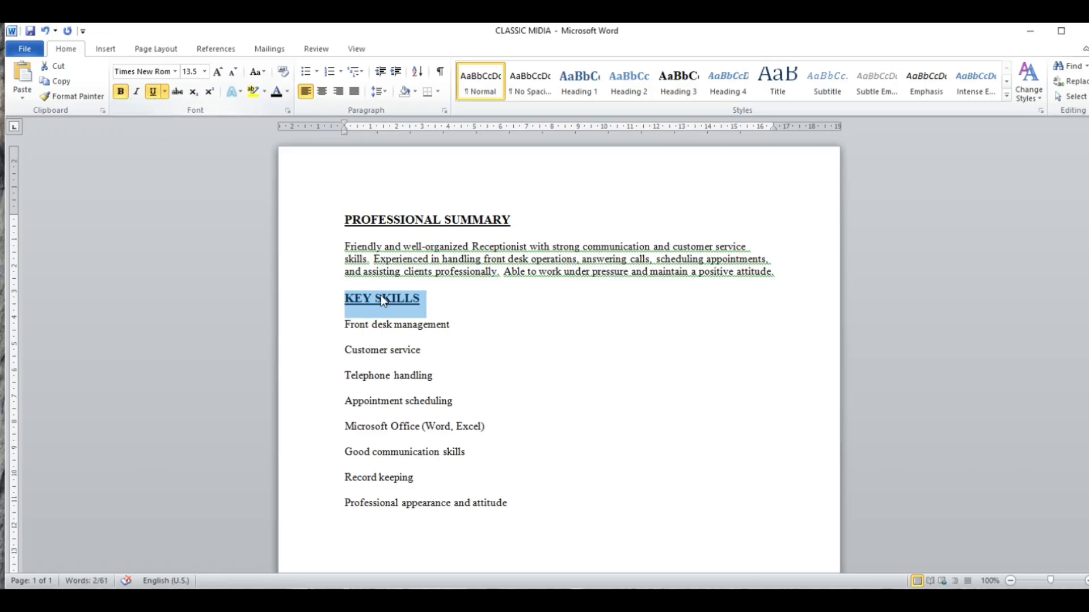
{"action": "left_click", "coordinate": [384, 373]}
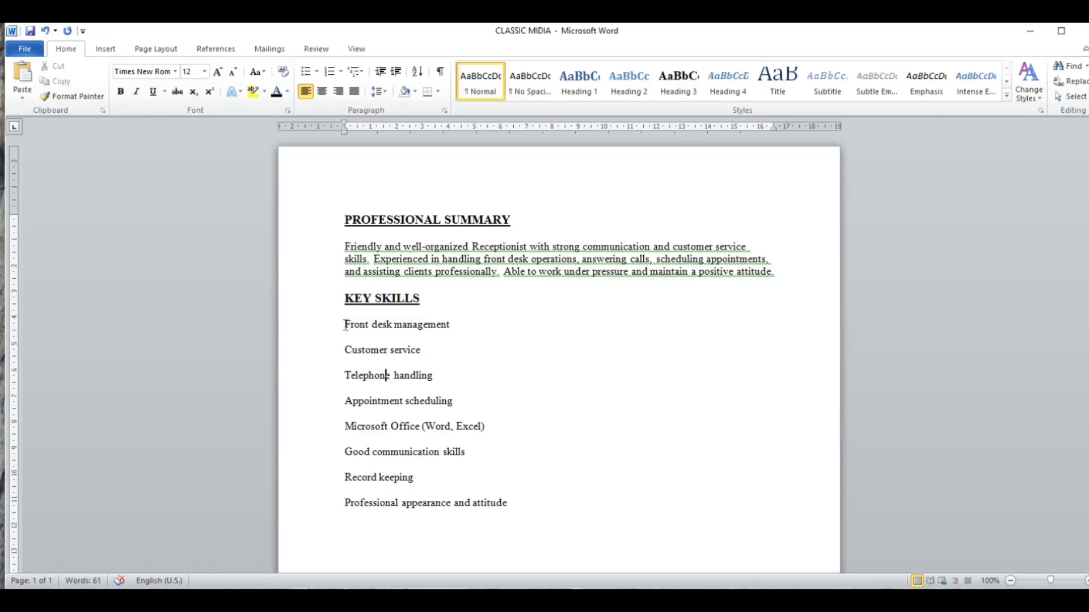
- Format the skills from Front desk management to Professional appearance and attitude as a bulleted list with check mark bullets
{"action": "left_click_drag", "start_coordinate": [344, 325], "coordinate": [542, 509]}
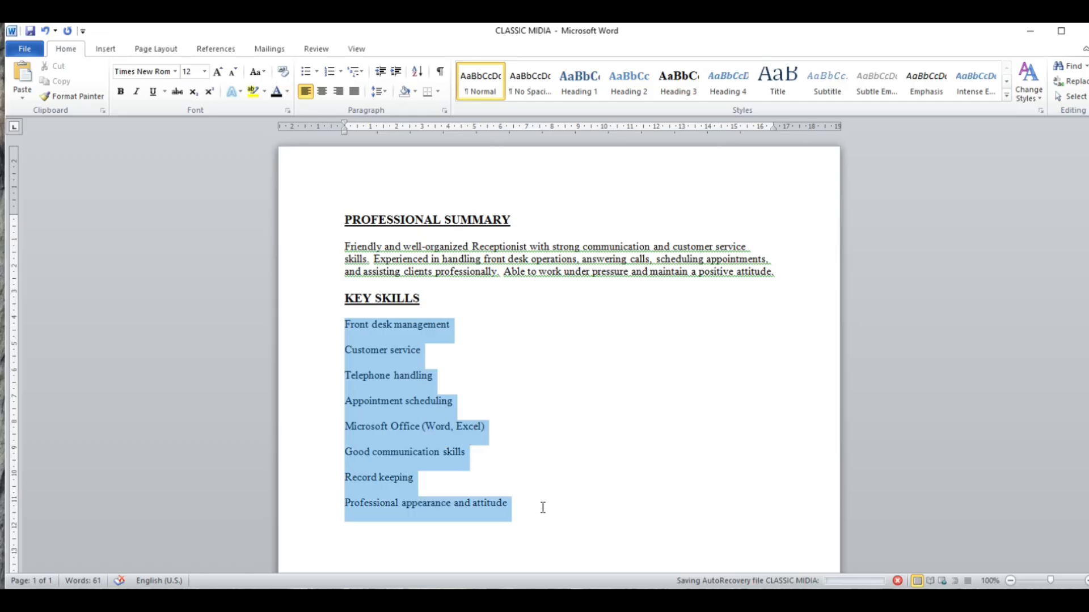
{"action": "left_click", "coordinate": [318, 71]}
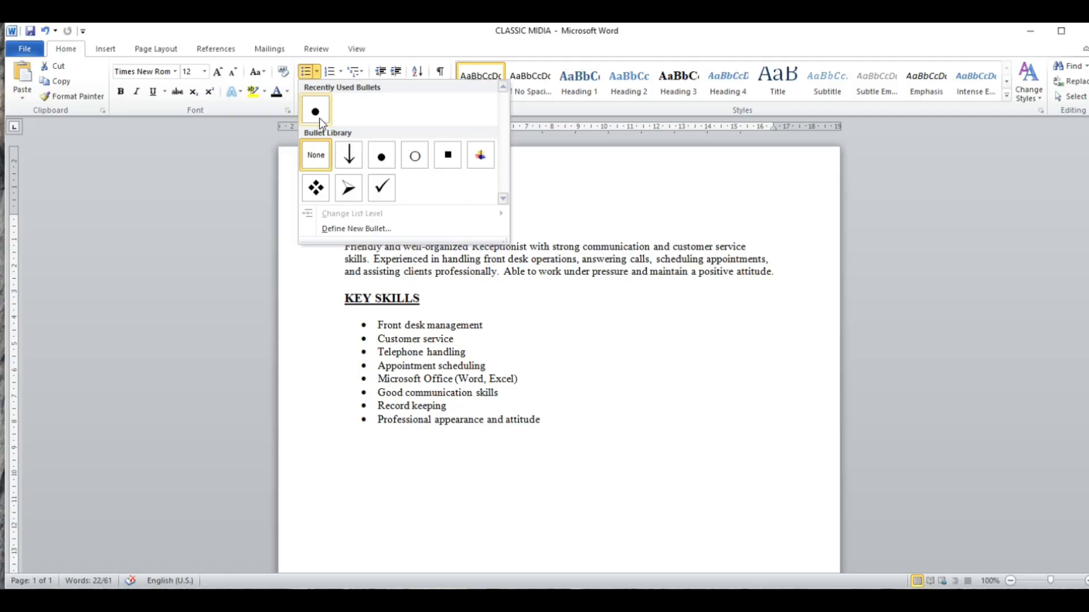
{"action": "left_click", "coordinate": [381, 187]}
{"action": "left_click", "coordinate": [436, 324]}
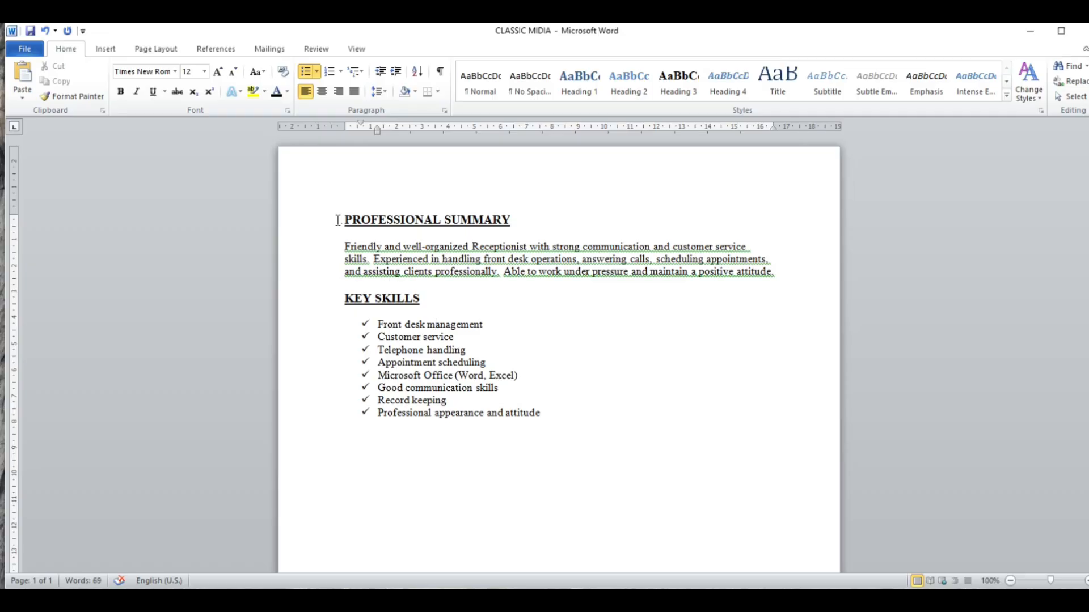
- Set the PROFESSIONAL SUMMARY heading's font size to 16
{"action": "left_click_drag", "start_coordinate": [338, 220], "coordinate": [517, 226]}
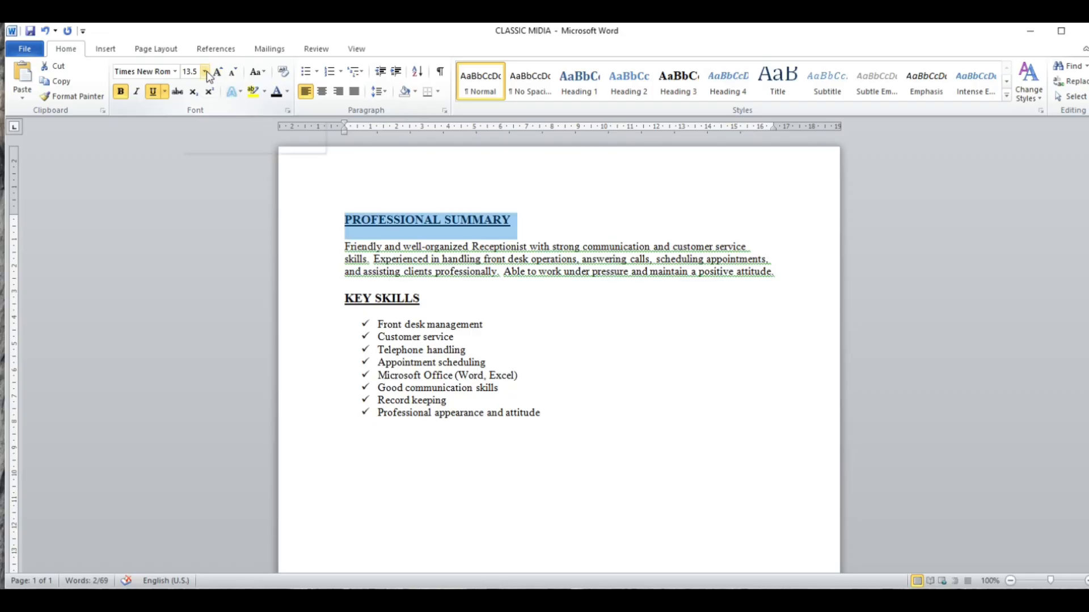
{"action": "left_click", "coordinate": [204, 72]}
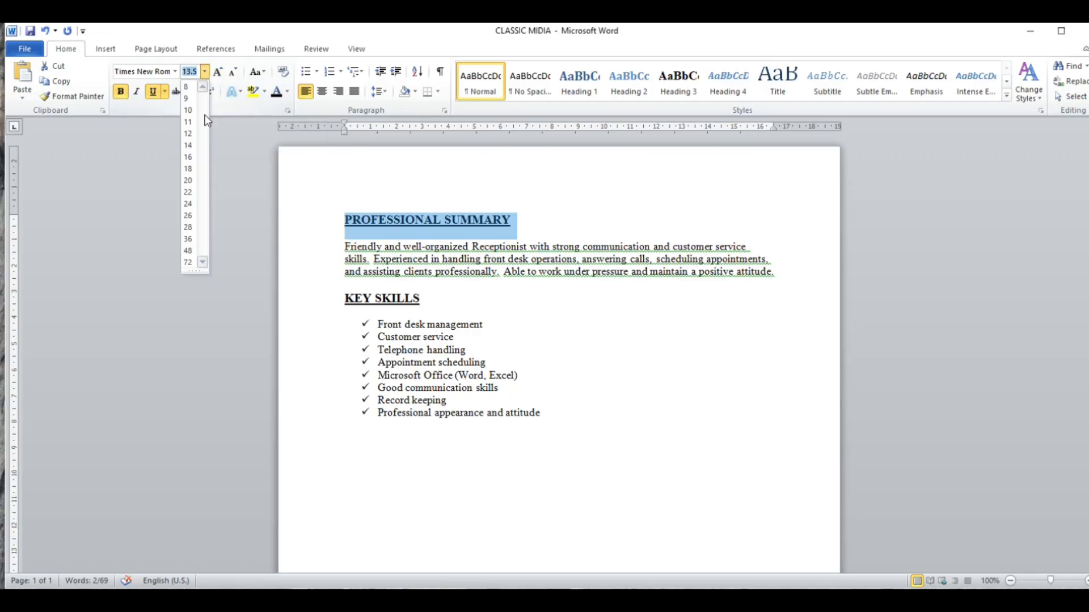
{"action": "left_click", "coordinate": [191, 158]}
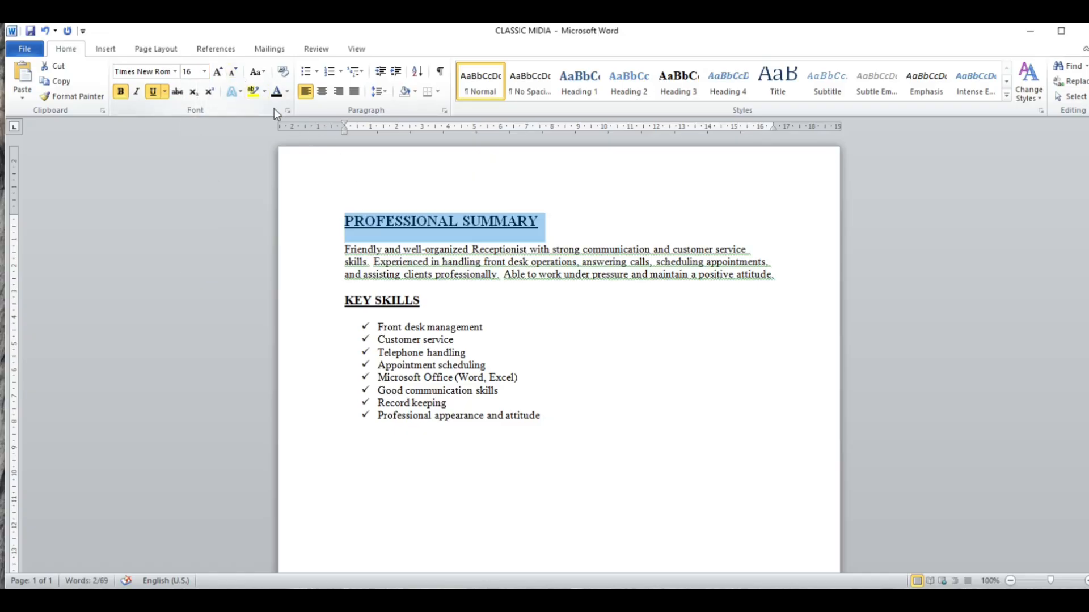
- Set the PROFESSIONAL SUMMARY heading's font size to 12
{"action": "left_click", "coordinate": [204, 70]}
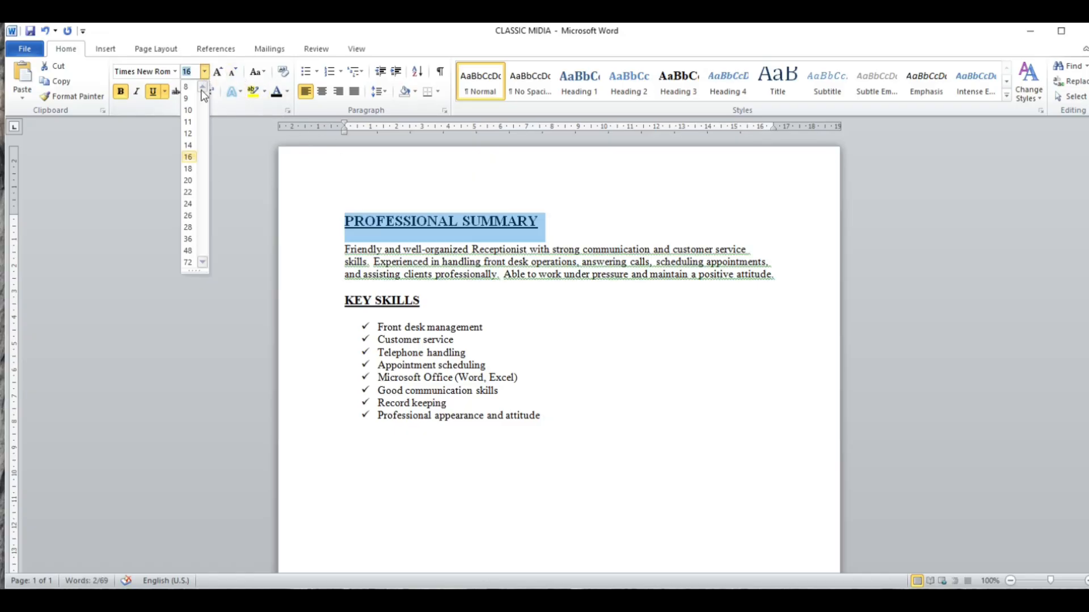
{"action": "left_click", "coordinate": [192, 134]}
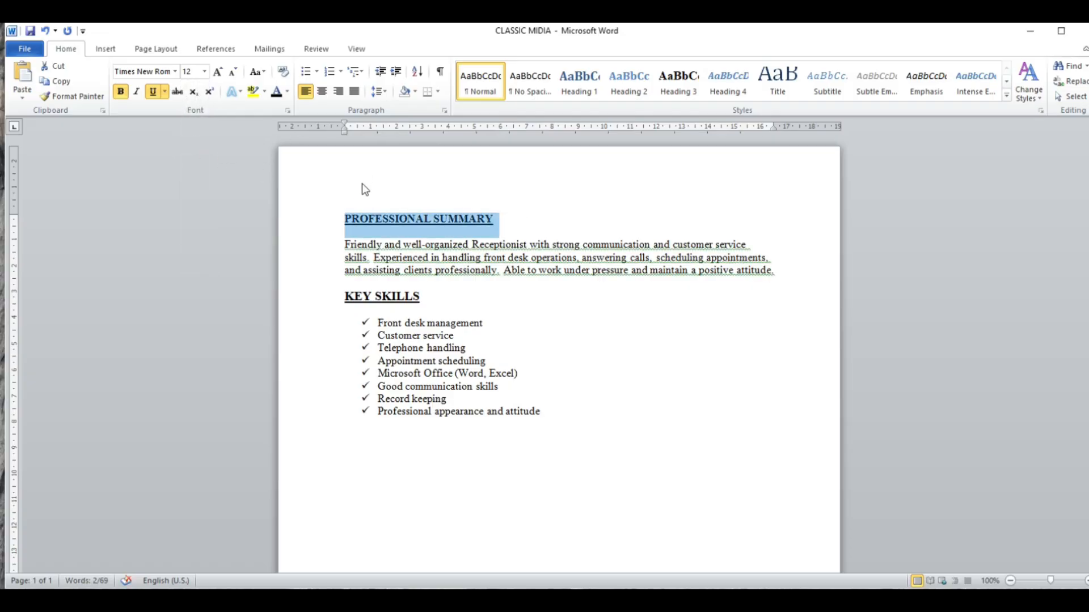
{"action": "left_click", "coordinate": [396, 220]}
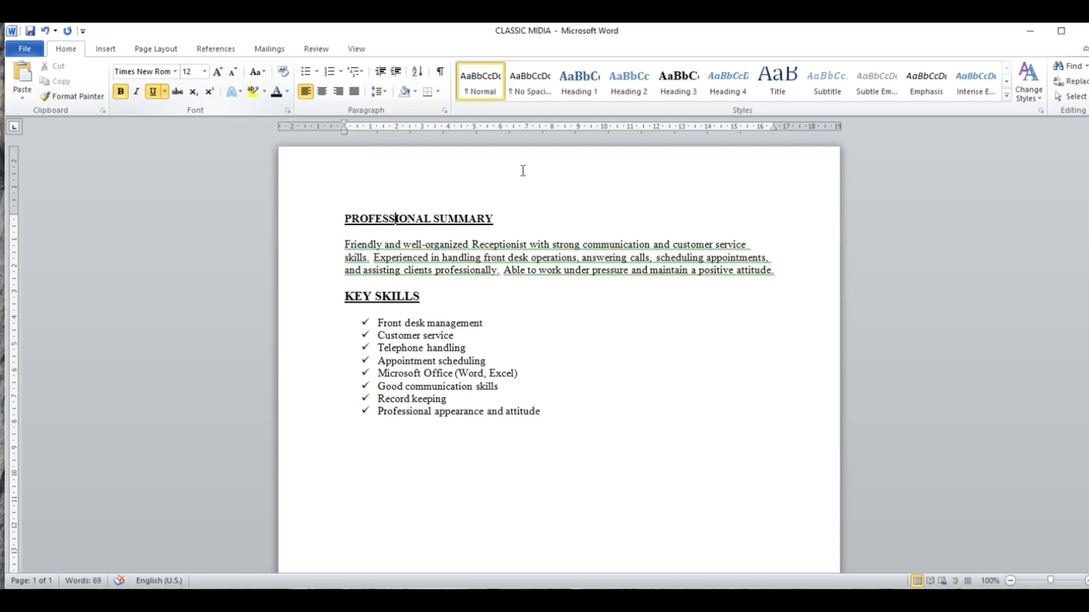
- Enlarge the PROFESSIONAL SUMMARY heading's font size in increments to 26
{"action": "left_click_drag", "start_coordinate": [525, 219], "coordinate": [343, 220]}
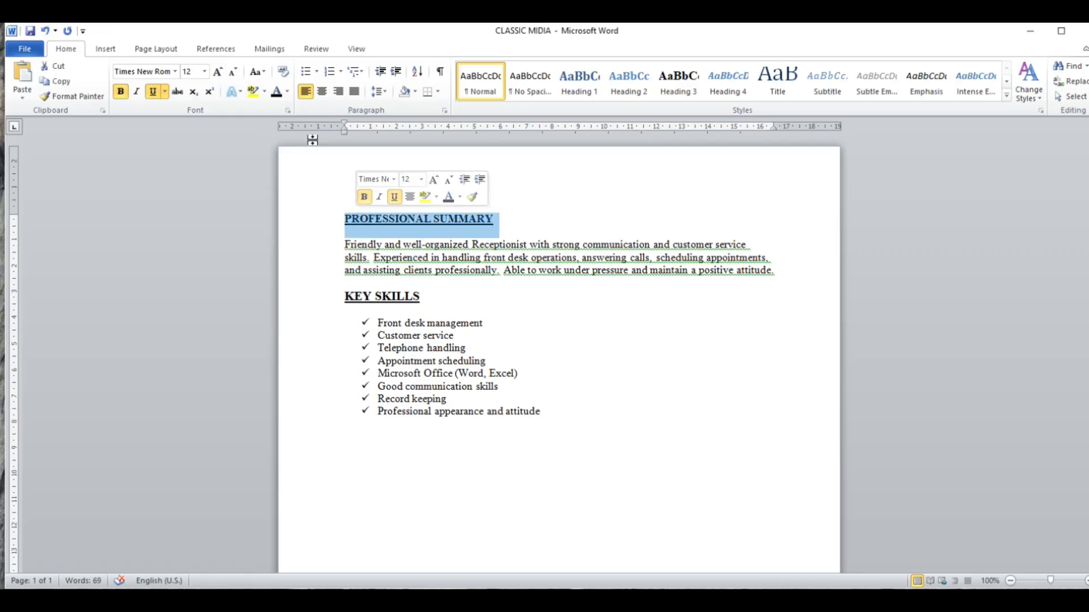
{"action": "left_click", "coordinate": [218, 73]}
{"action": "left_click", "coordinate": [218, 72]}
{"action": "left_click", "coordinate": [218, 73]}
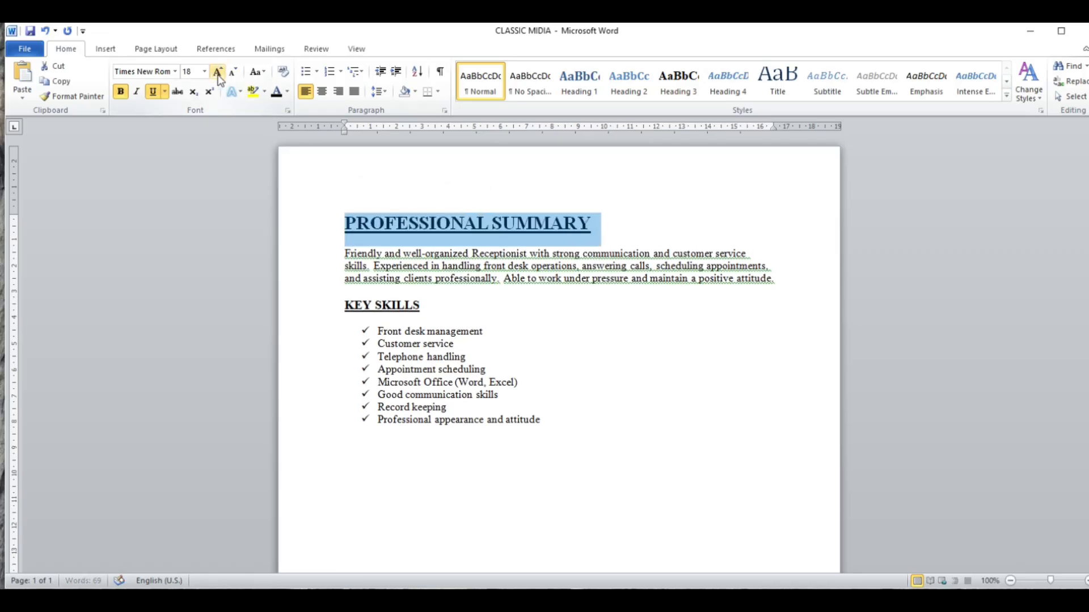
{"action": "left_click", "coordinate": [217, 72]}
{"action": "left_click", "coordinate": [218, 73]}
{"action": "left_click", "coordinate": [218, 73]}
{"action": "left_click", "coordinate": [218, 73]}
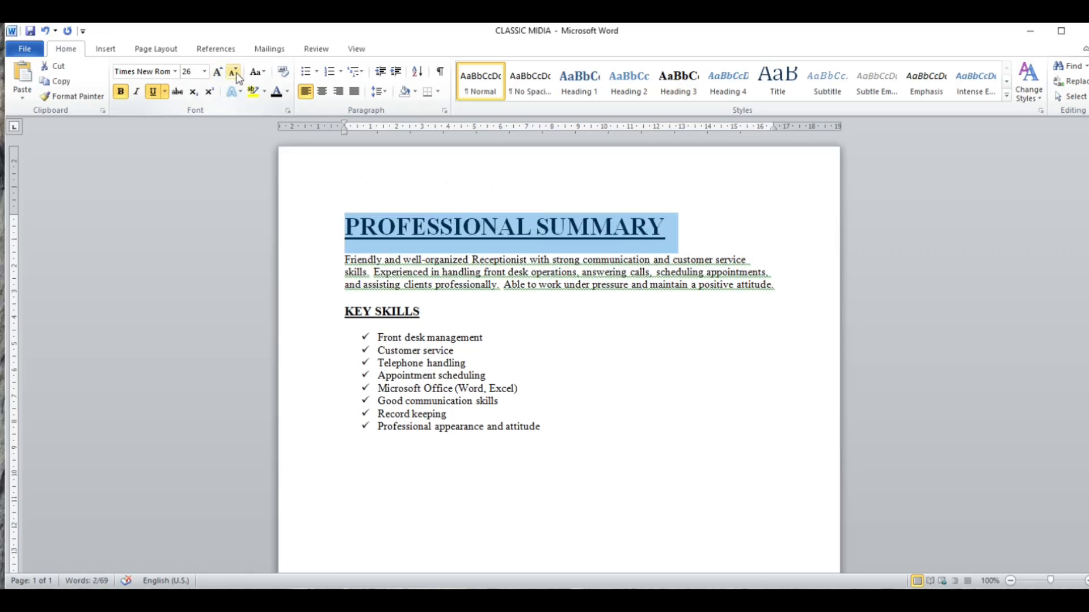
- Shrink the PROFESSIONAL SUMMARY heading's font size in increments to 14
{"action": "left_click", "coordinate": [233, 74]}
{"action": "left_click", "coordinate": [234, 74]}
{"action": "left_click", "coordinate": [234, 73]}
{"action": "left_click", "coordinate": [234, 74]}
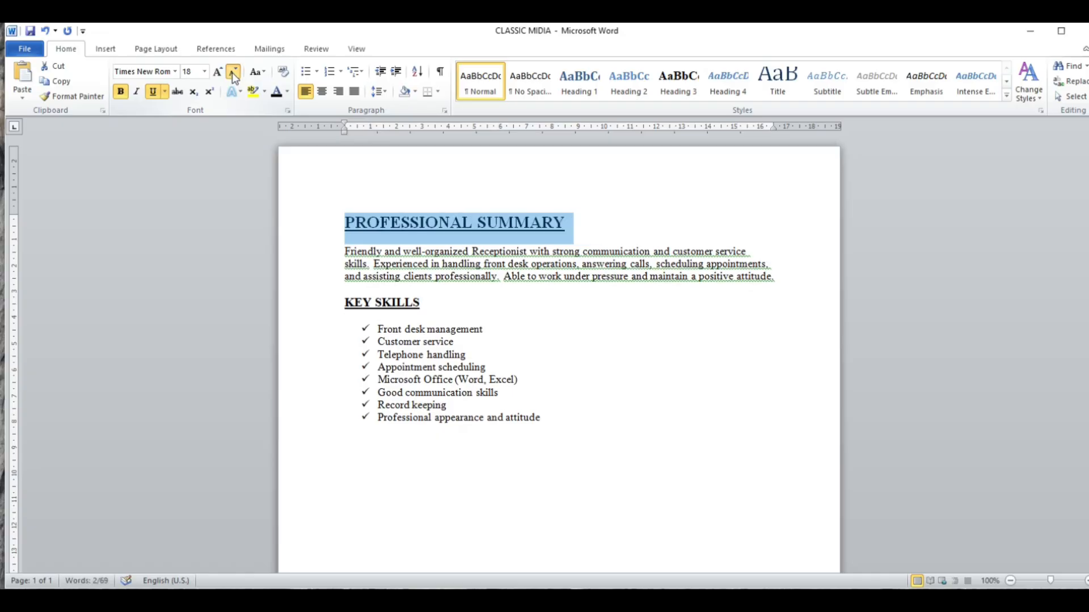
{"action": "left_click", "coordinate": [234, 73]}
{"action": "left_click", "coordinate": [233, 74]}
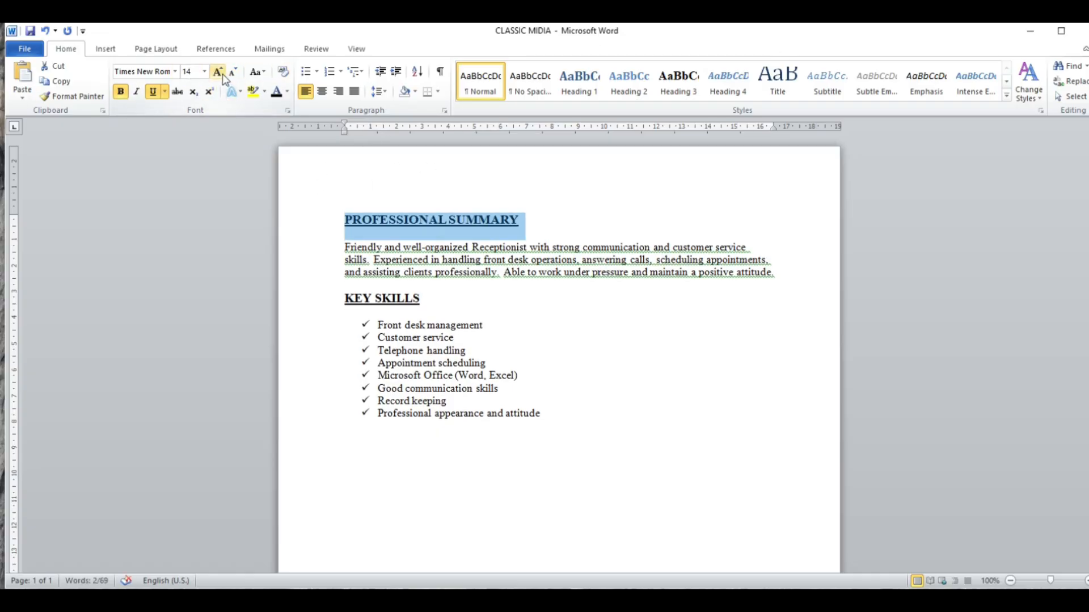
- Change the PROFESSIONAL SUMMARY heading's case through Capitalize Each Word and Sentence case, ending with UPPERCASE
{"action": "left_click", "coordinate": [266, 73]}
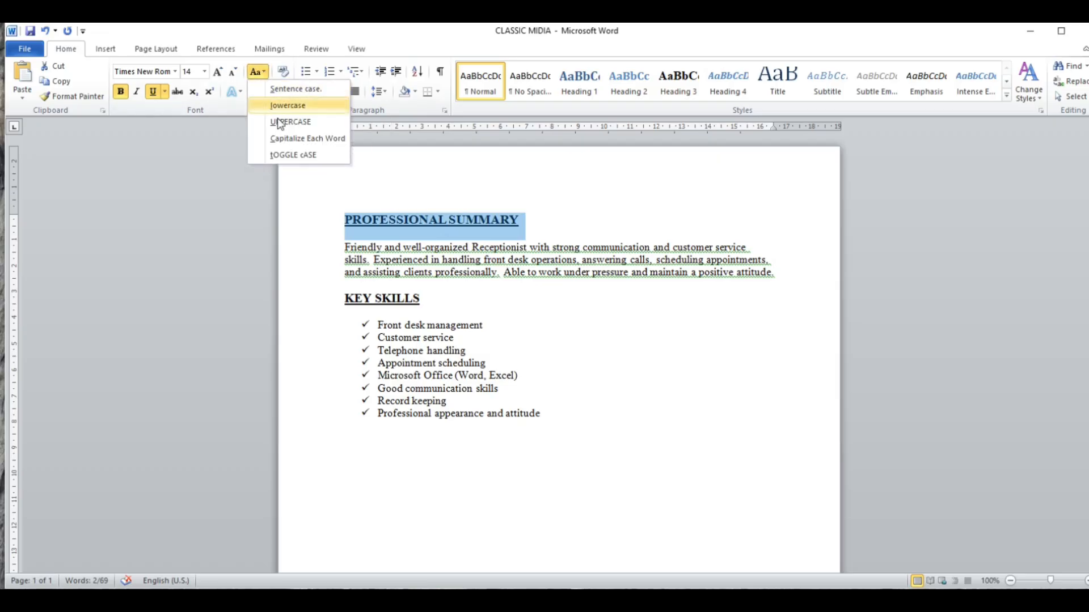
{"action": "left_click", "coordinate": [307, 139]}
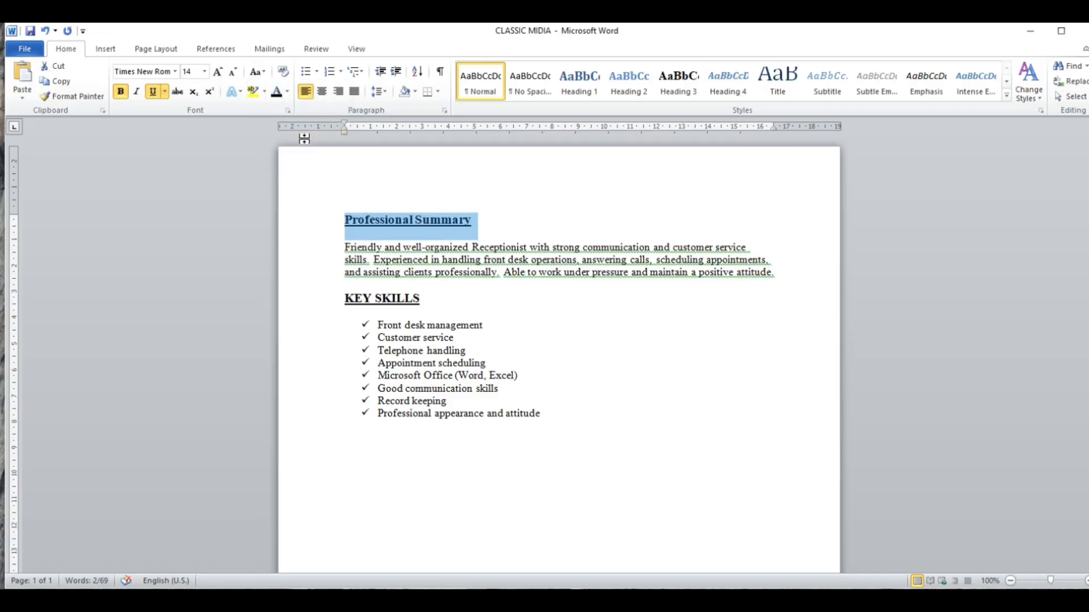
{"action": "left_click", "coordinate": [257, 72]}
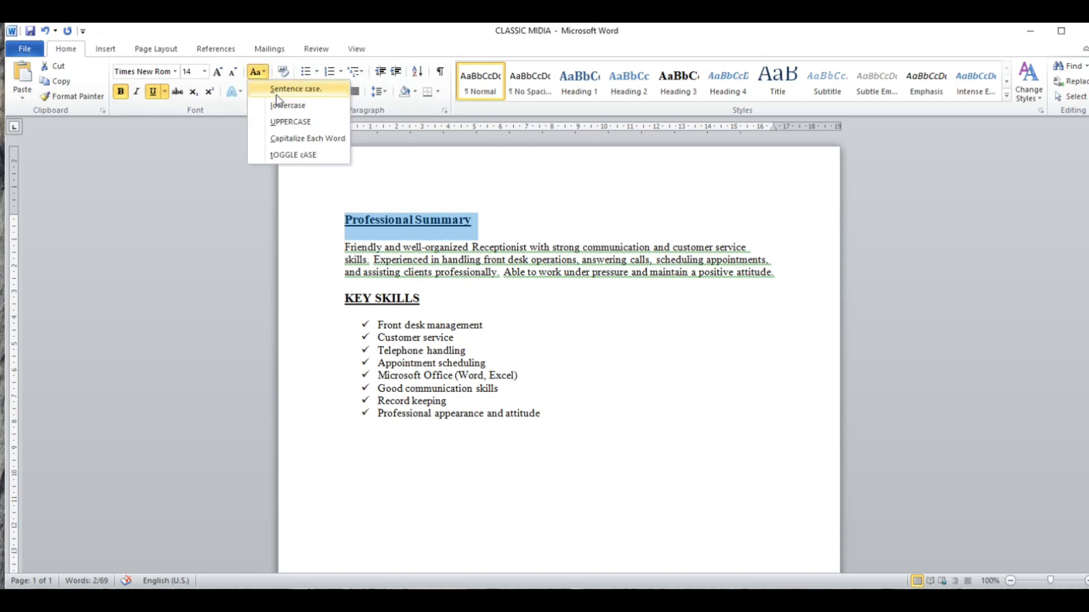
{"action": "left_click", "coordinate": [278, 89]}
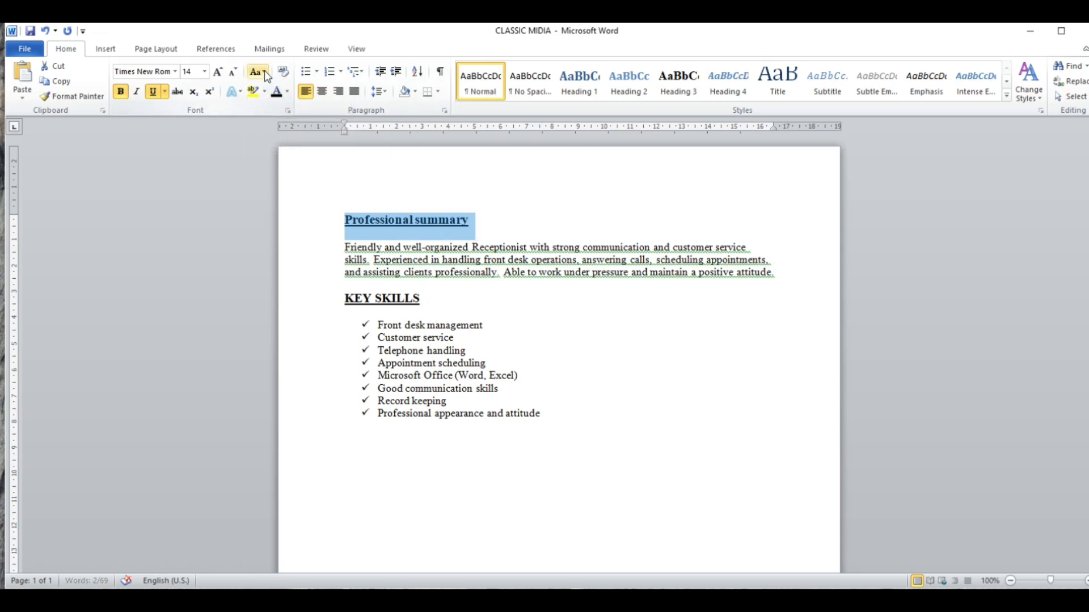
{"action": "left_click", "coordinate": [262, 72]}
{"action": "left_click", "coordinate": [286, 121]}
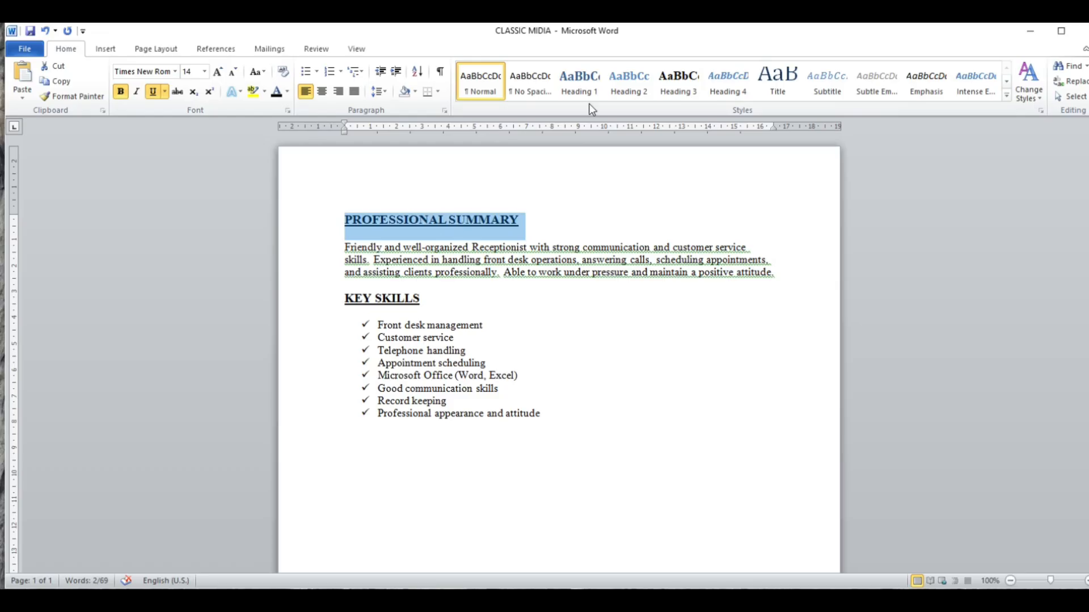
- Apply the Heading 2 style and the Intense Reference style to the PROFESSIONAL SUMMARY heading
{"action": "left_click", "coordinate": [628, 86]}
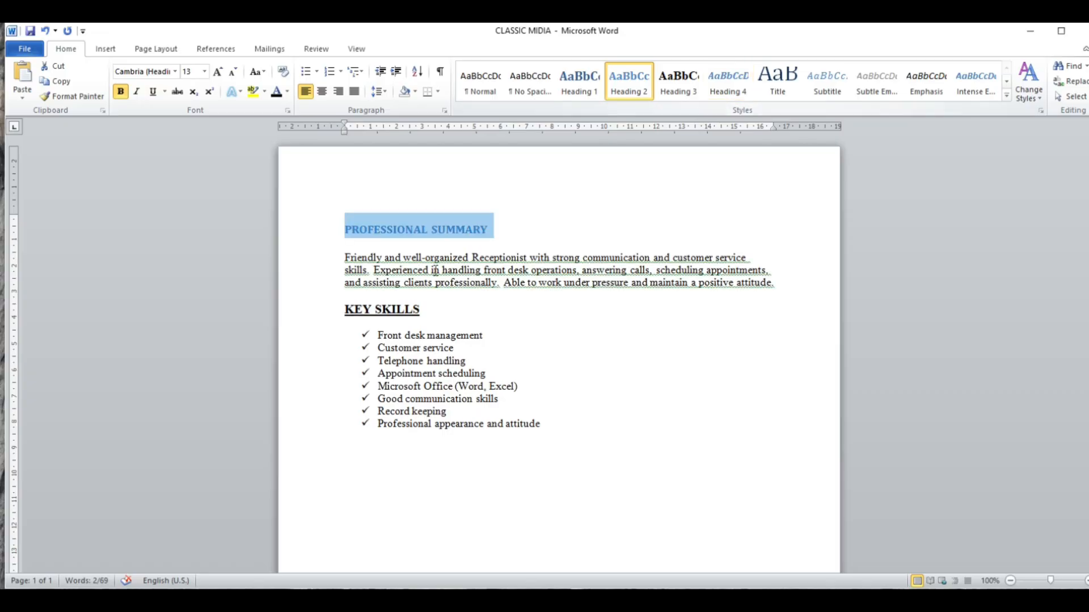
{"action": "left_click", "coordinate": [1007, 95]}
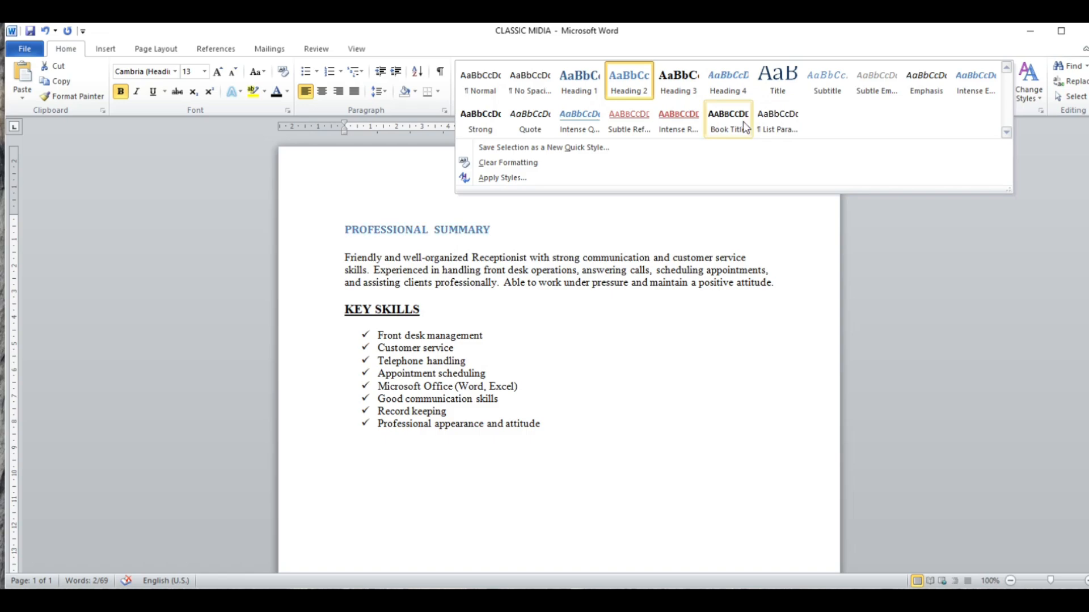
{"action": "left_click", "coordinate": [688, 125]}
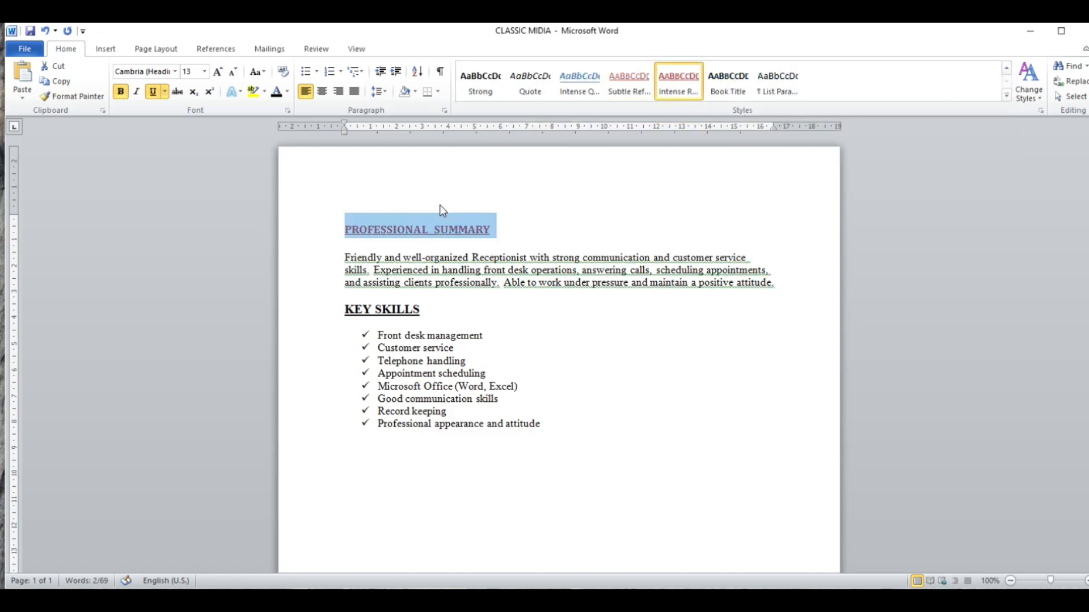
- Clear all formatting from the PROFESSIONAL SUMMARY heading and set its font to Times New Roman
{"action": "left_click", "coordinate": [1007, 100]}
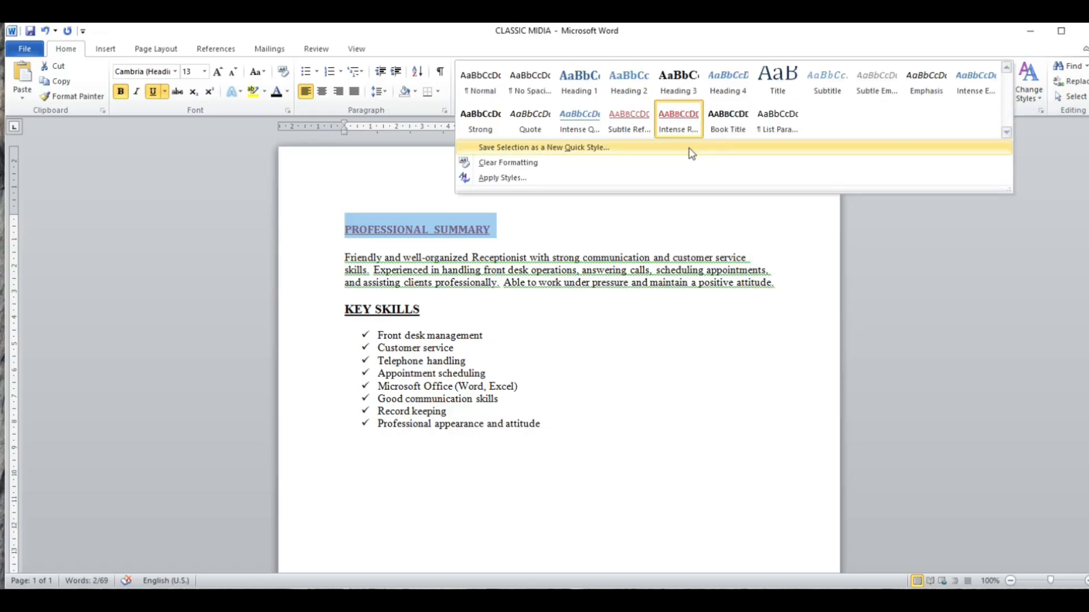
{"action": "left_click", "coordinate": [569, 161]}
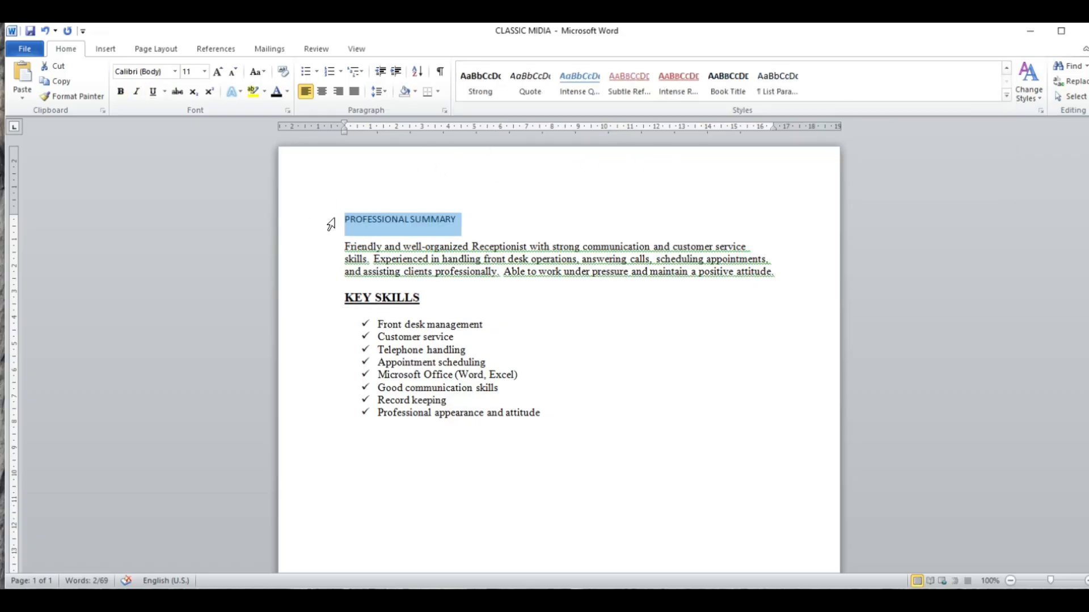
{"action": "left_click", "coordinate": [175, 71]}
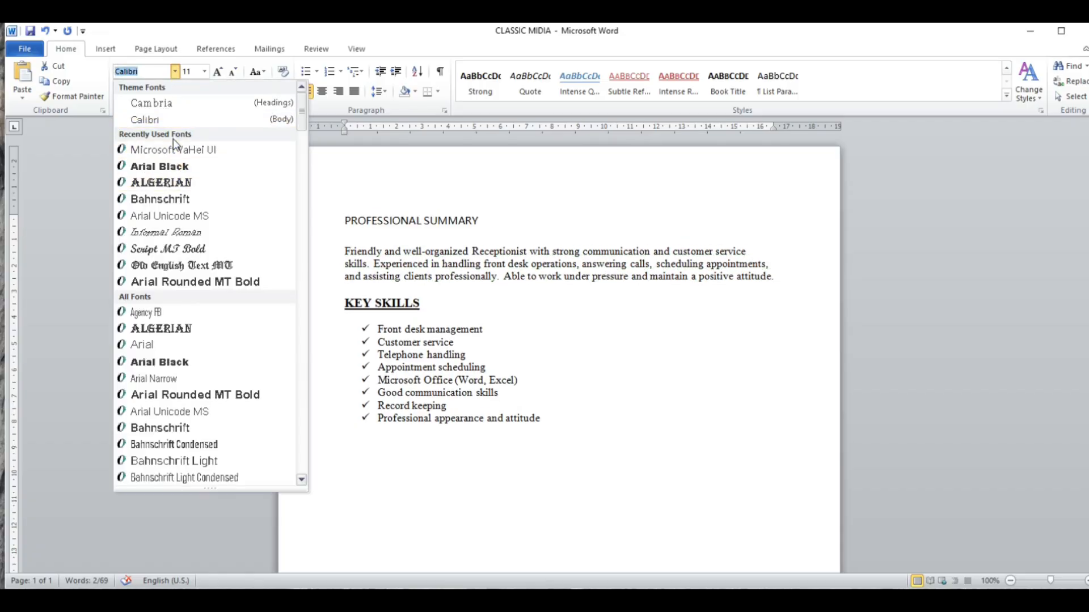
{"action": "type", "text": "Times New Rom"}
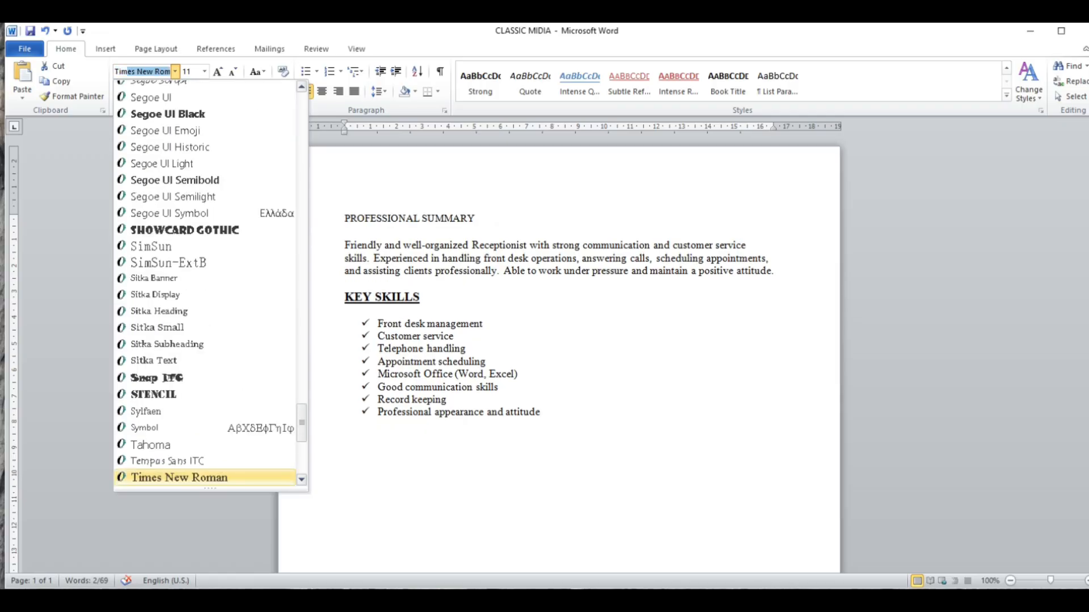
{"action": "key", "text": "Return"}
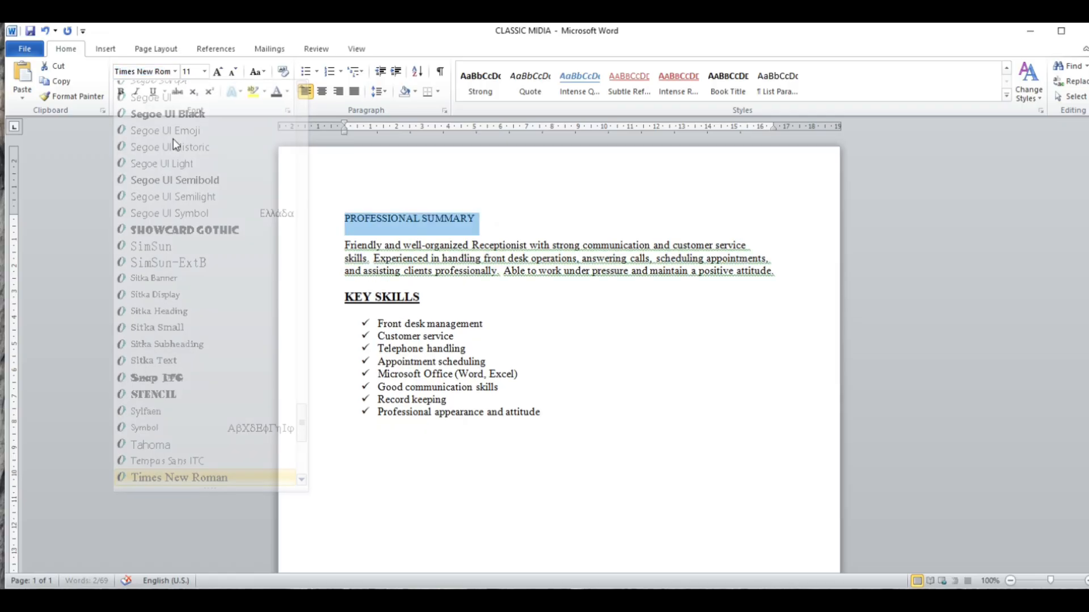
- Increase the PROFESSIONAL SUMMARY heading's font size to 14 and make it bold
{"action": "left_click", "coordinate": [217, 72]}
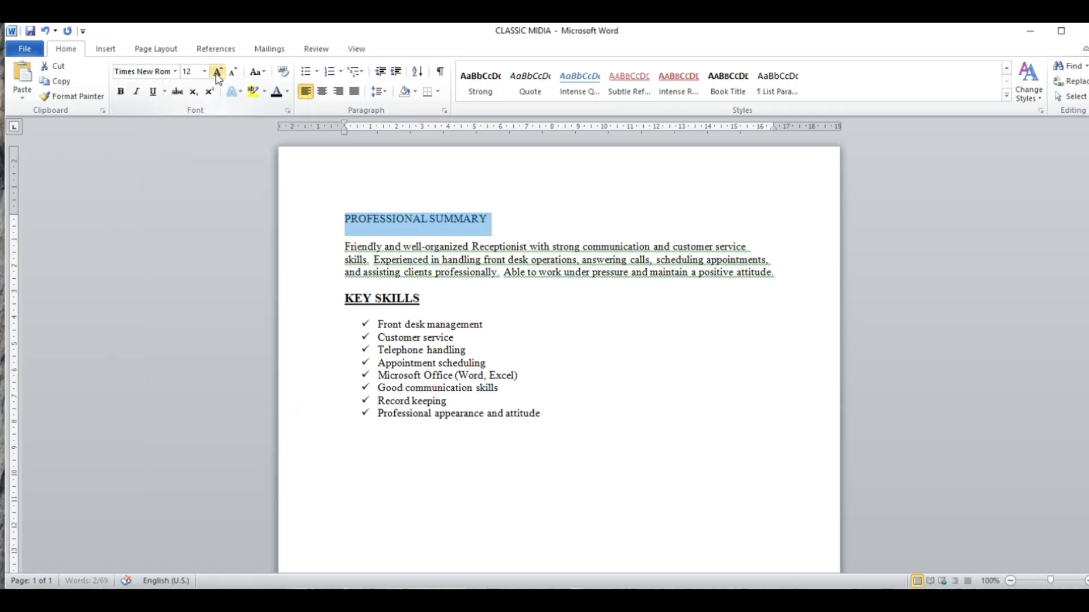
{"action": "left_click", "coordinate": [217, 72]}
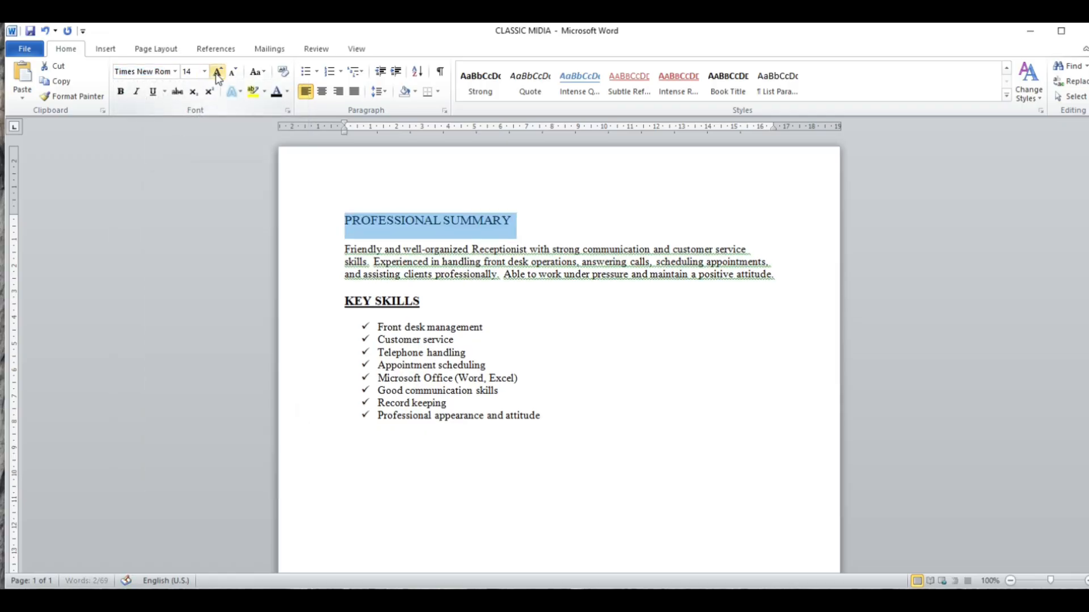
{"action": "left_click", "coordinate": [121, 91]}
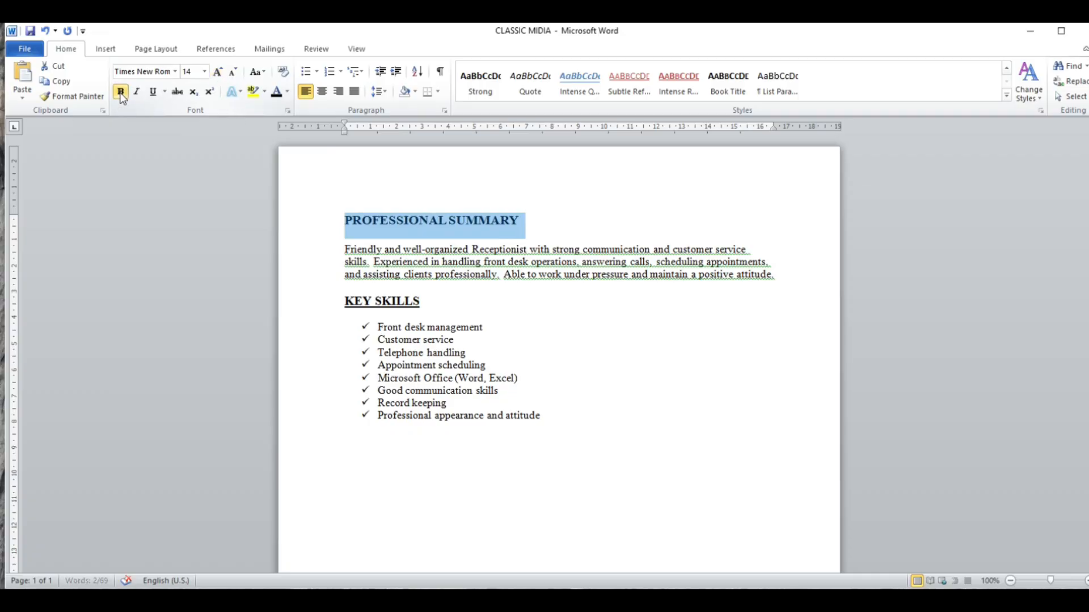
{"action": "left_click", "coordinate": [451, 267]}
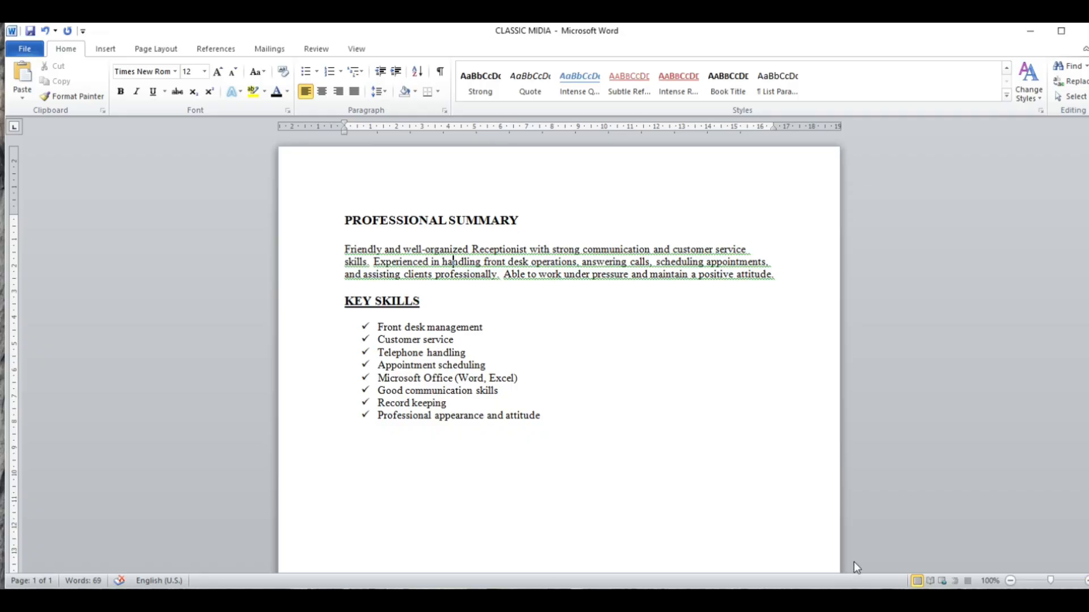
- Zoom the document in to 170% and back out to 120%
{"action": "scroll", "coordinate": [559, 363], "scroll_direction": "up", "scroll_amount": 5}
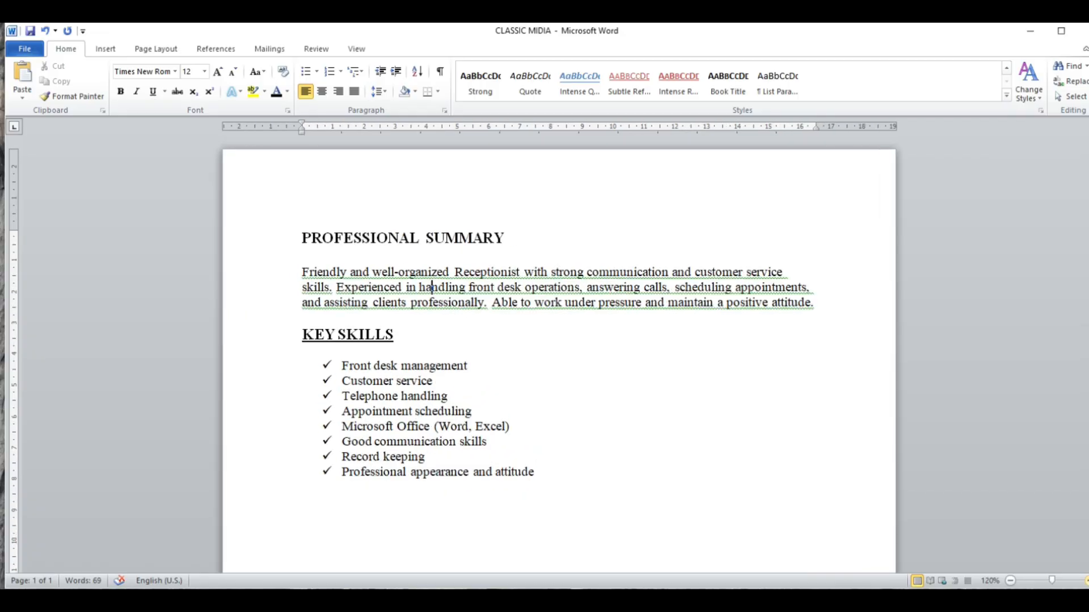
{"action": "left_click", "coordinate": [1086, 581]}
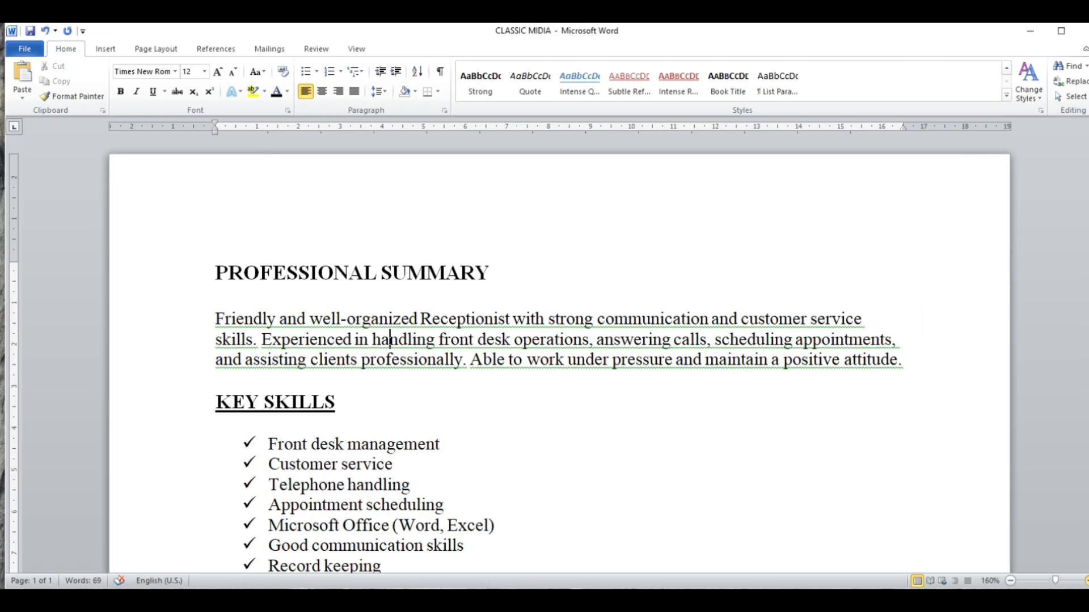
{"action": "left_click", "coordinate": [1087, 581]}
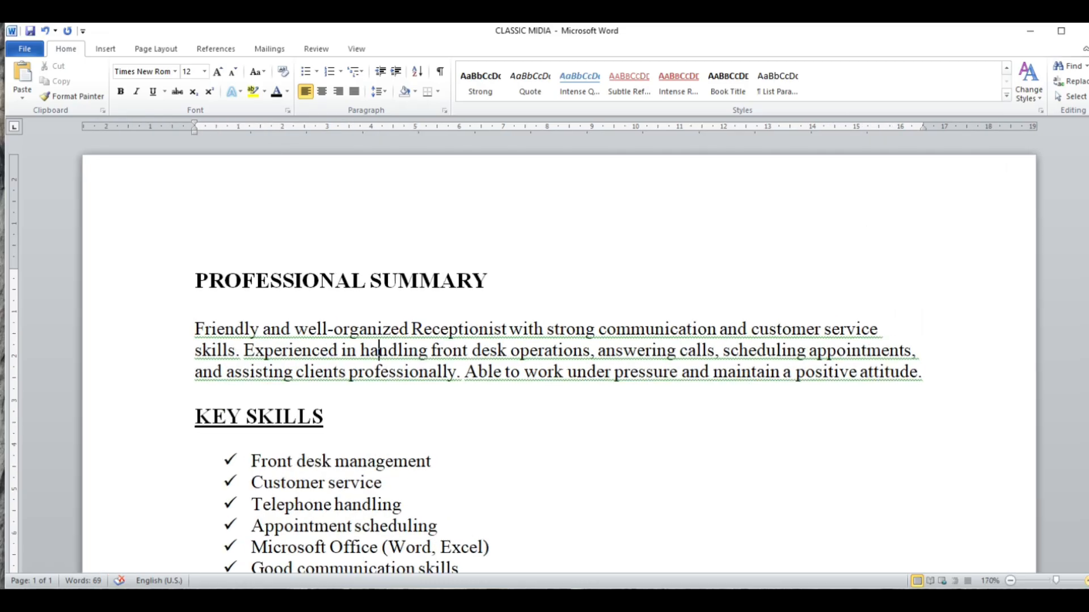
{"action": "left_click", "coordinate": [1010, 581]}
{"action": "left_click", "coordinate": [1010, 580]}
{"action": "left_click", "coordinate": [1010, 581]}
{"action": "left_click", "coordinate": [1010, 581]}
{"action": "left_click", "coordinate": [1012, 582]}
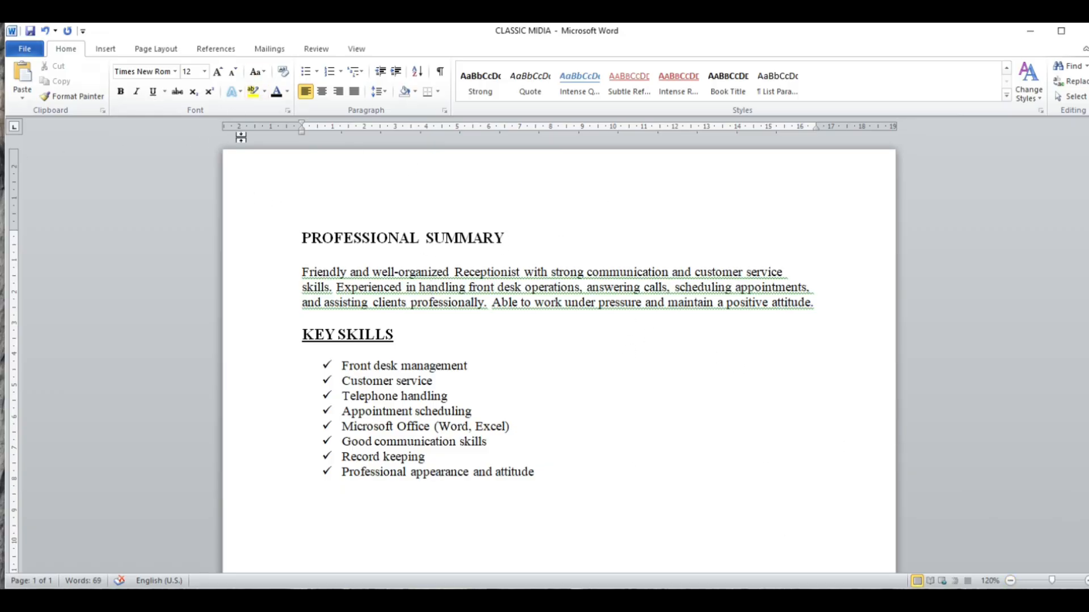
- Change the font of the entire résumé text, from PROFESSIONAL SUMMARY to the last skill, to Century Gothic
{"action": "left_click", "coordinate": [323, 238]}
{"action": "left_click_drag", "start_coordinate": [295, 225], "coordinate": [553, 487]}
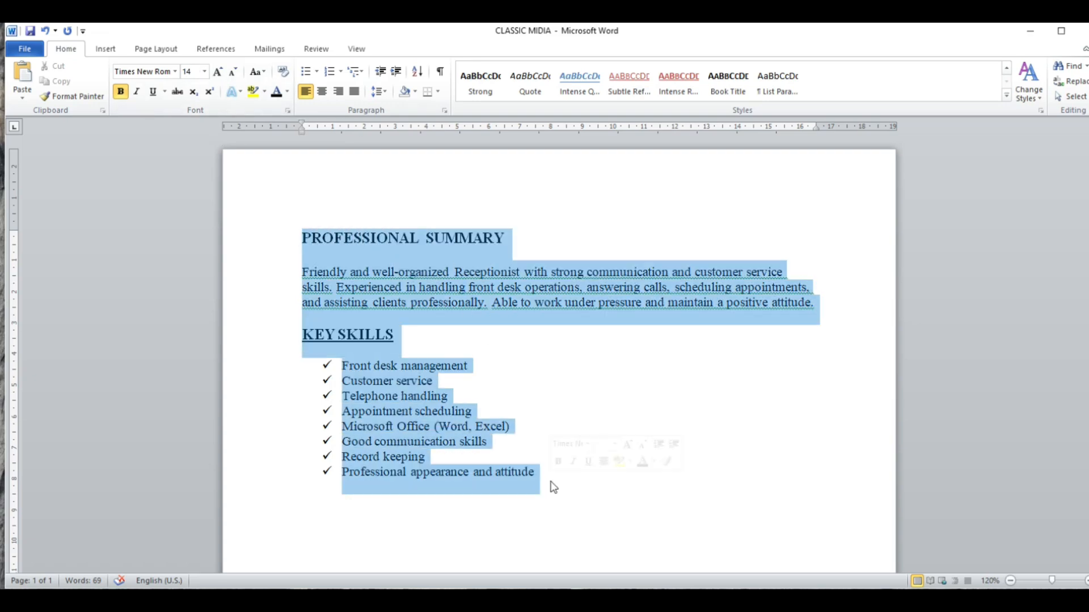
{"action": "left_click", "coordinate": [177, 71]}
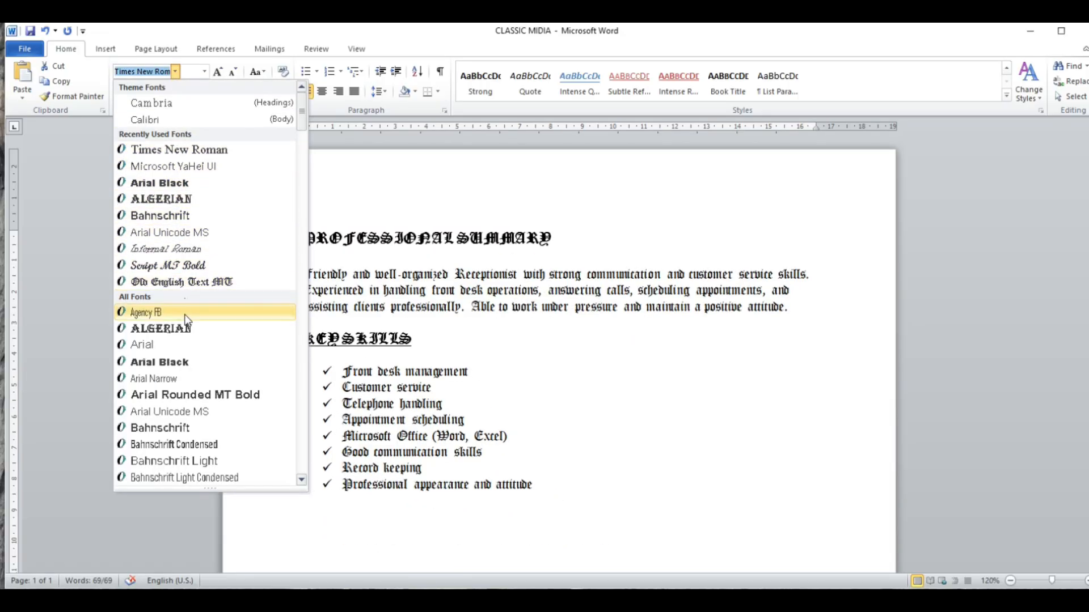
{"action": "scroll", "coordinate": [184, 388], "scroll_direction": "down", "scroll_amount": 1}
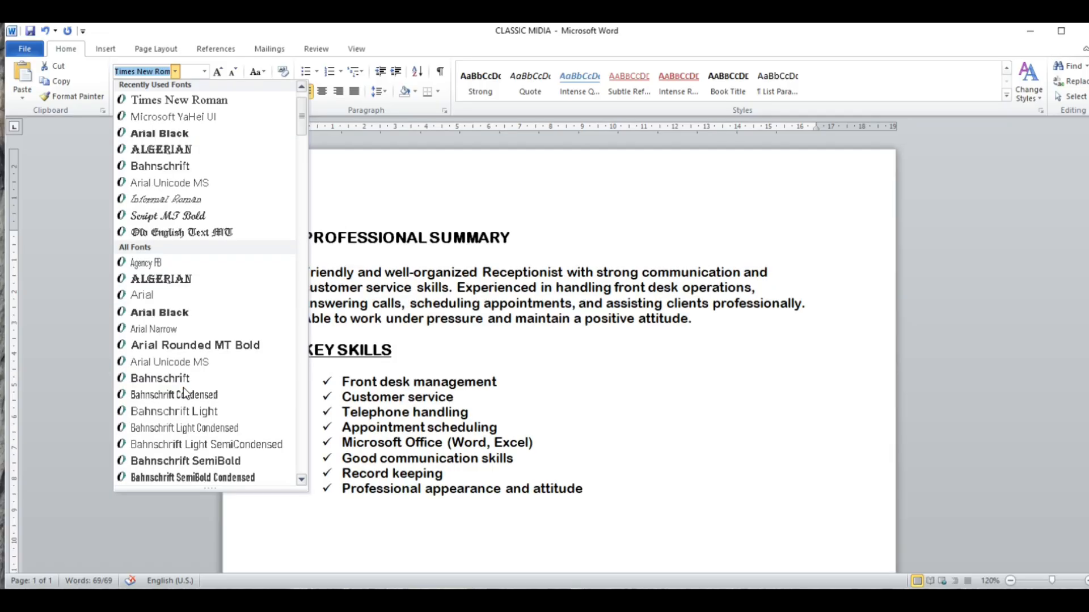
{"action": "scroll", "coordinate": [182, 387], "scroll_direction": "down", "scroll_amount": 5}
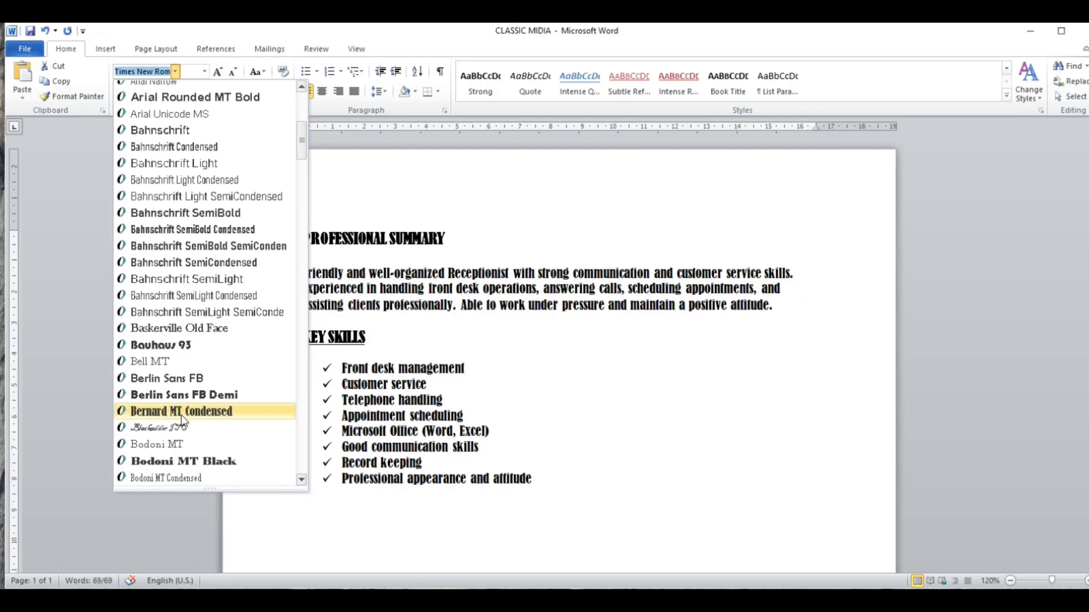
{"action": "scroll", "coordinate": [182, 380], "scroll_direction": "down", "scroll_amount": 4}
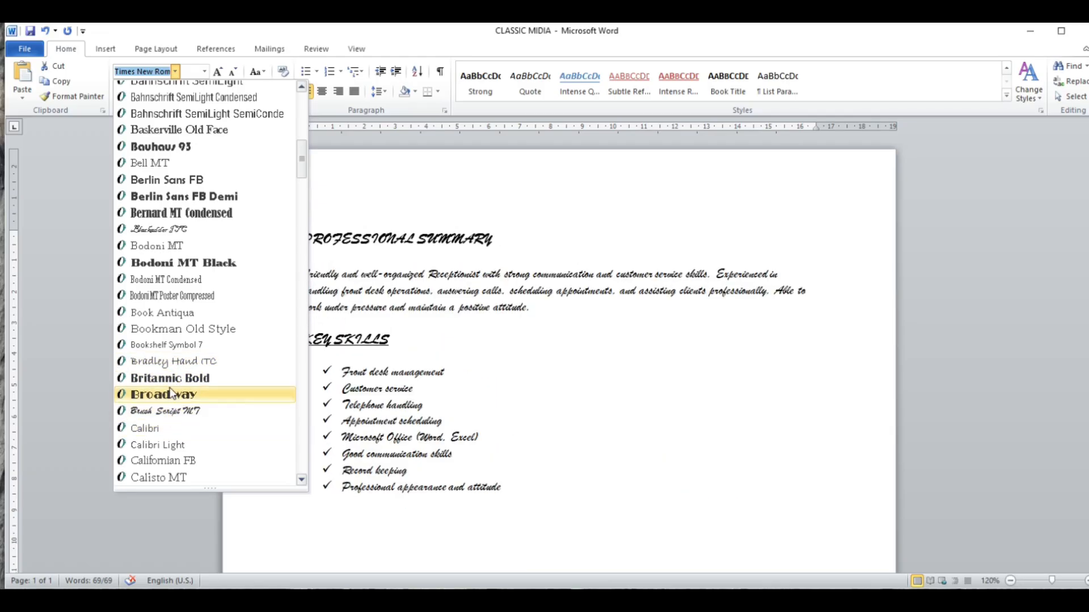
{"action": "scroll", "coordinate": [190, 236], "scroll_direction": "down", "scroll_amount": 1}
{"action": "scroll", "coordinate": [190, 236], "scroll_direction": "down", "scroll_amount": 3}
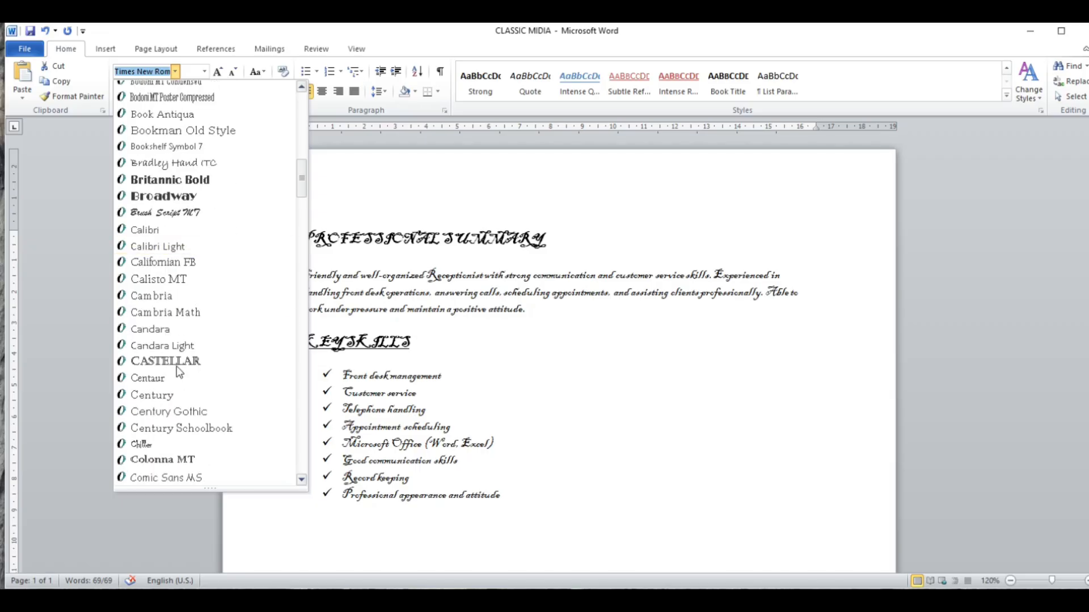
{"action": "left_click", "coordinate": [170, 411]}
{"action": "left_click", "coordinate": [523, 309]}
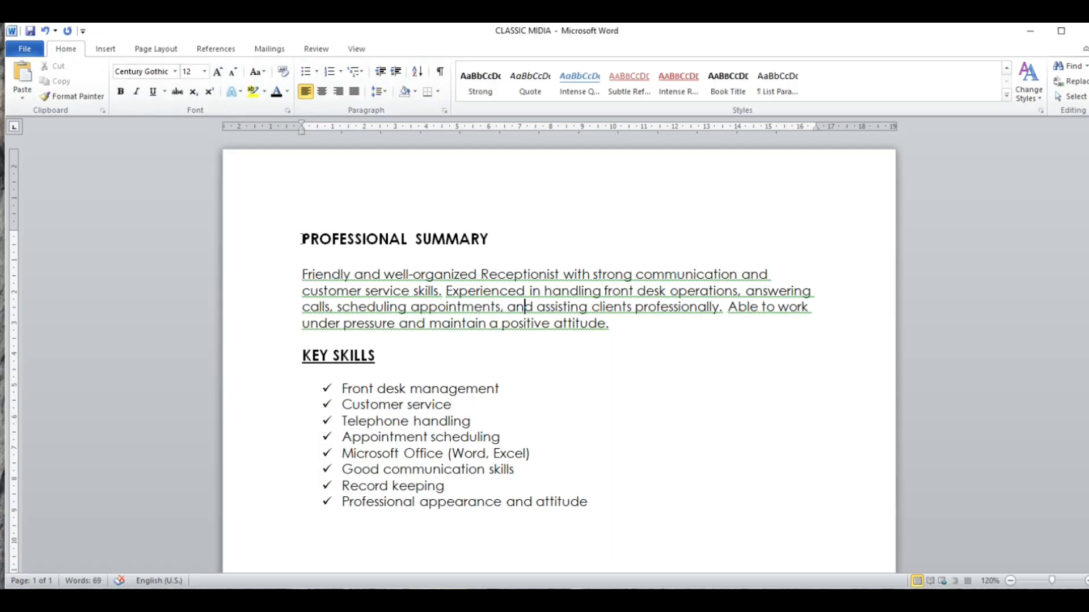
- Increase the PROFESSIONAL SUMMARY heading's indent by one level
{"action": "left_click_drag", "start_coordinate": [302, 238], "coordinate": [480, 238]}
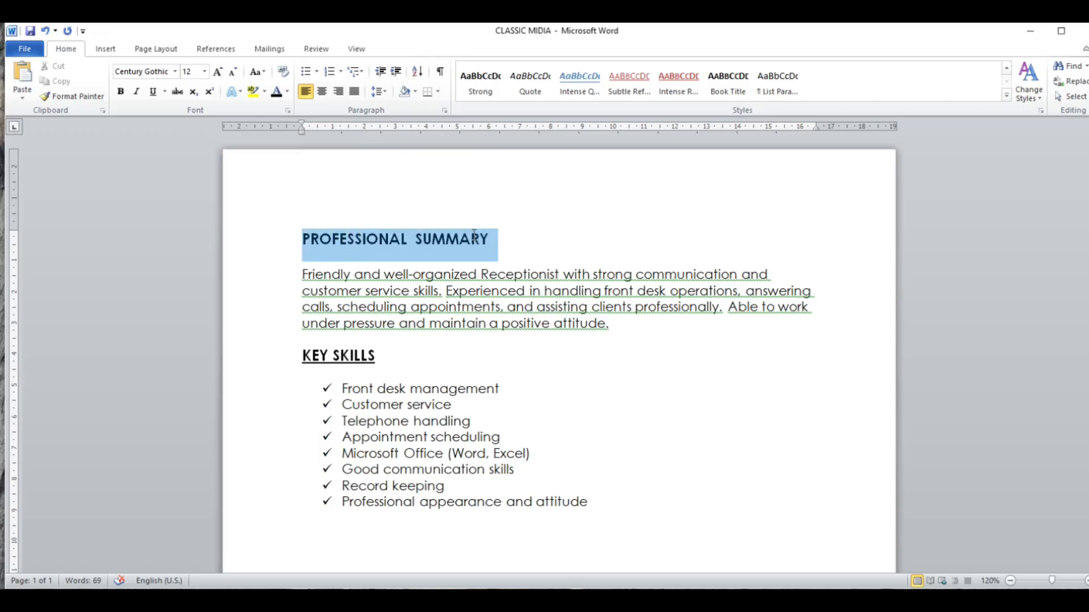
{"action": "left_click", "coordinate": [397, 73]}
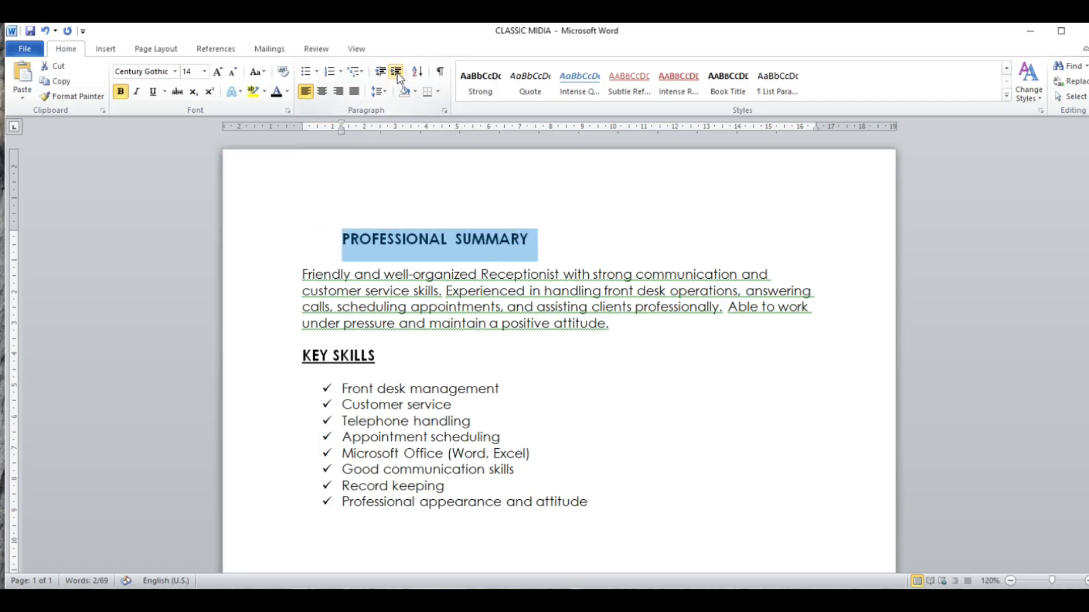
- Increase the PROFESSIONAL SUMMARY heading's indent by five more levels
{"action": "left_click", "coordinate": [397, 72]}
{"action": "left_click", "coordinate": [397, 72]}
{"action": "left_click", "coordinate": [397, 73]}
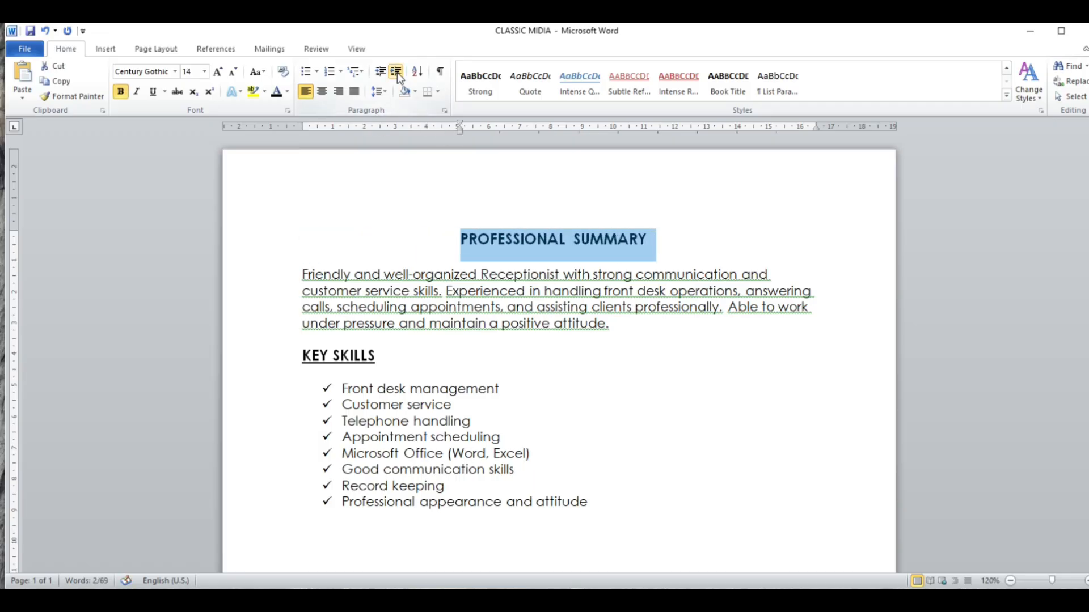
{"action": "left_click", "coordinate": [397, 72]}
{"action": "left_click", "coordinate": [397, 72]}
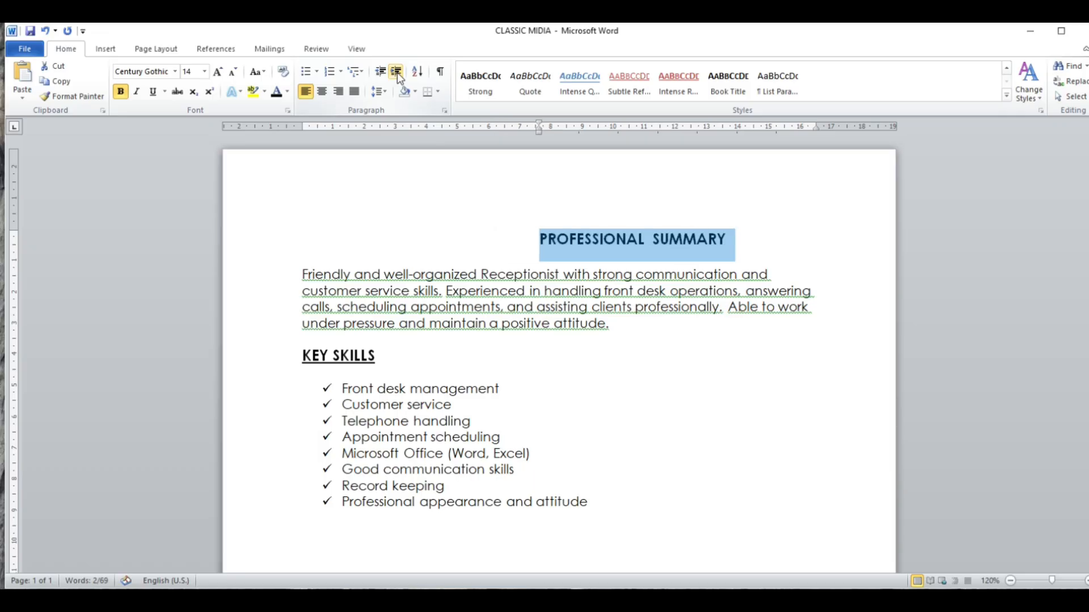
- Decrease the PROFESSIONAL SUMMARY heading's indent all the way back to the left margin and deselect it
{"action": "left_click", "coordinate": [378, 72]}
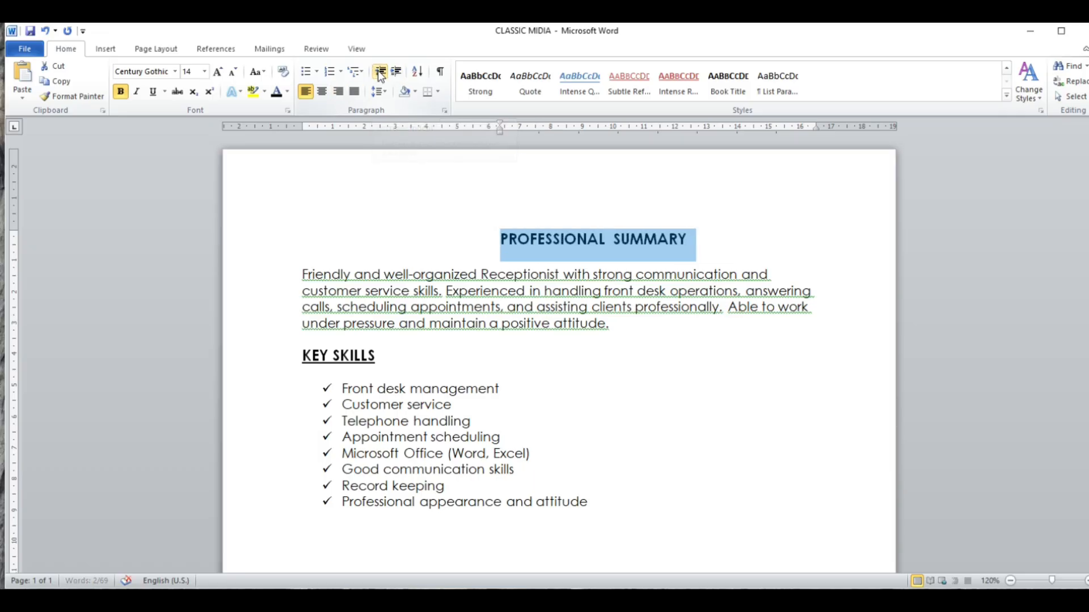
{"action": "left_click", "coordinate": [379, 72]}
{"action": "left_click", "coordinate": [378, 72]}
{"action": "left_click", "coordinate": [378, 72]}
{"action": "left_click", "coordinate": [378, 72]}
{"action": "left_click", "coordinate": [378, 72]}
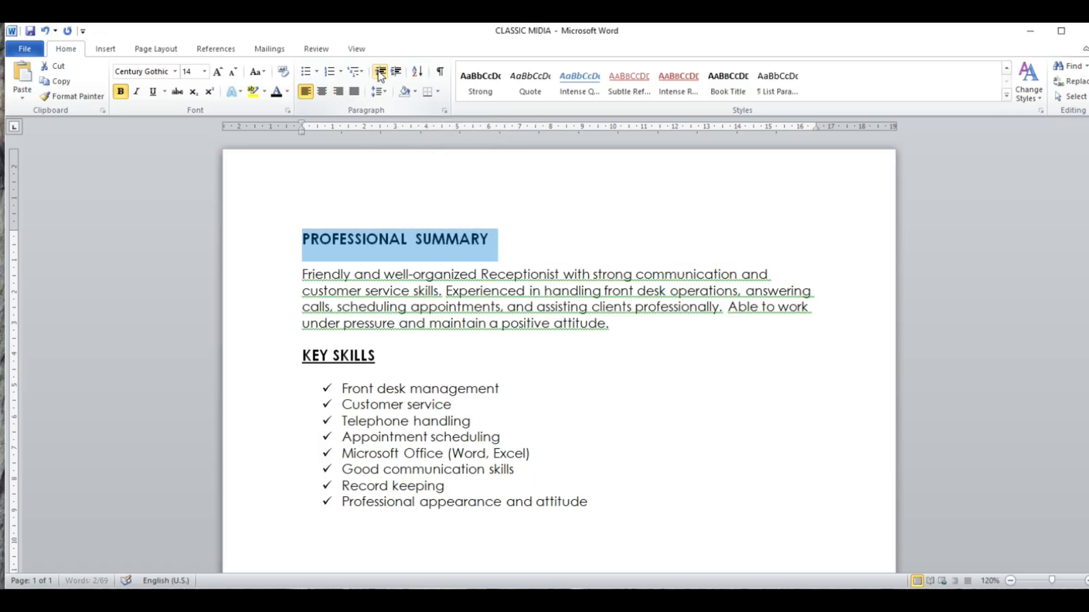
{"action": "left_click", "coordinate": [367, 239]}
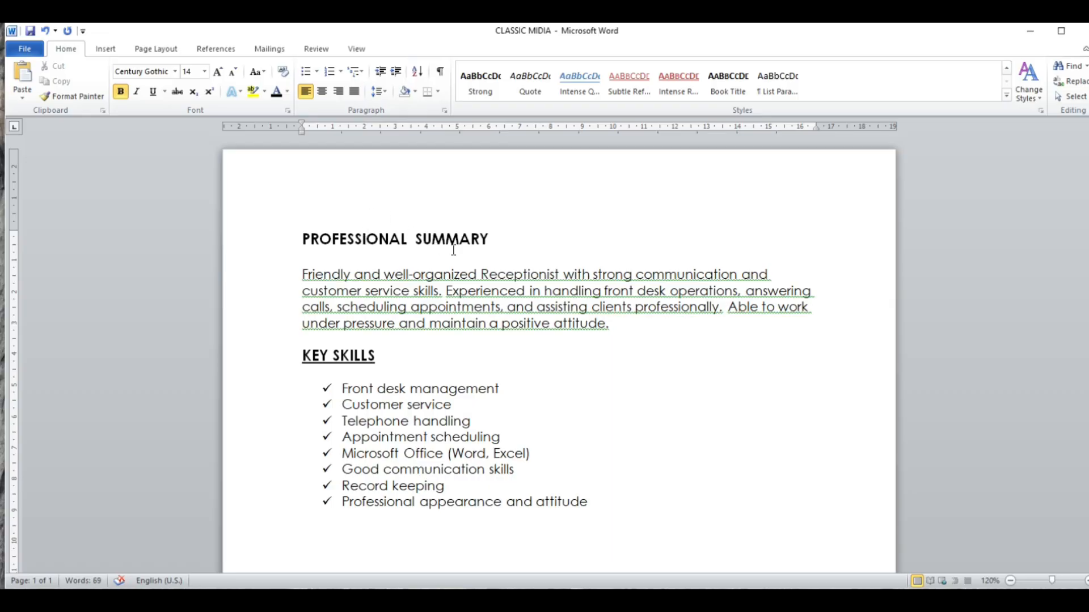
- Try center and right alignment on the PROFESSIONAL SUMMARY heading and return it to left alignment
{"action": "triple_click", "coordinate": [497, 241]}
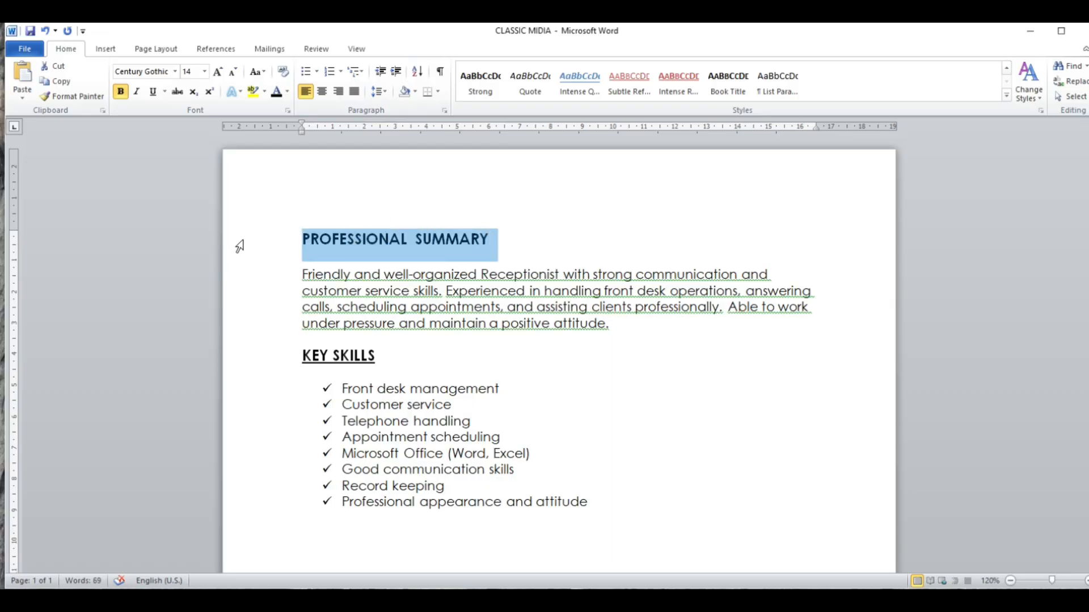
{"action": "left_click", "coordinate": [322, 92]}
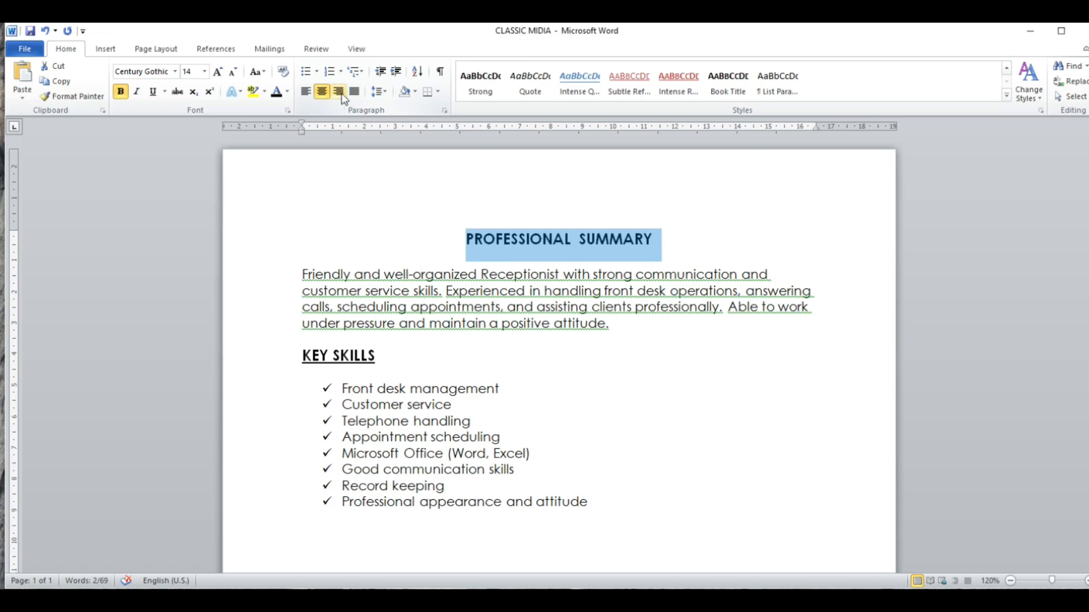
{"action": "left_click", "coordinate": [339, 92]}
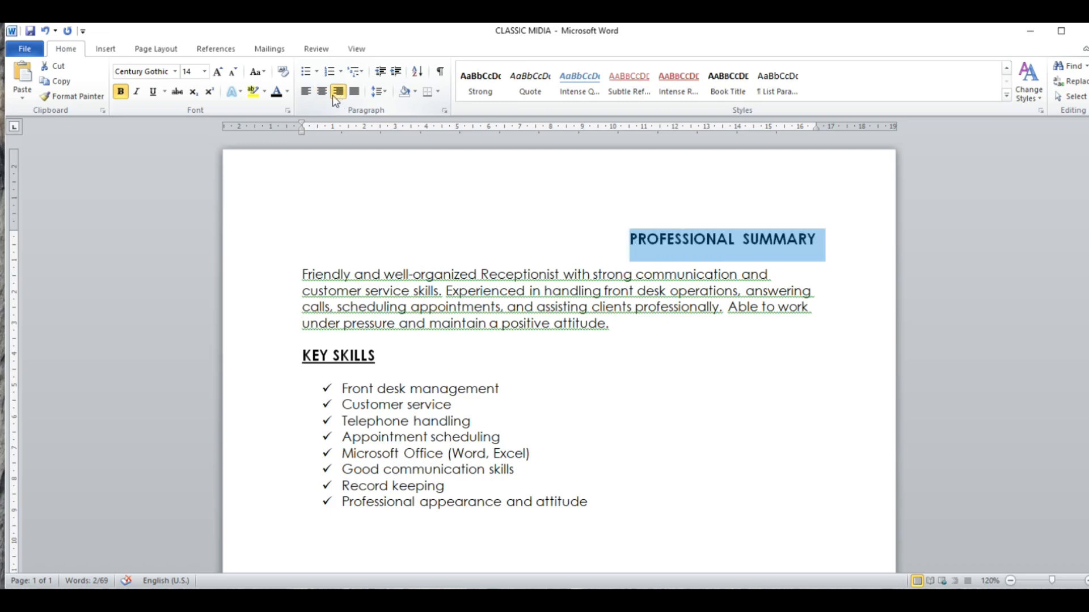
{"action": "left_click", "coordinate": [307, 94]}
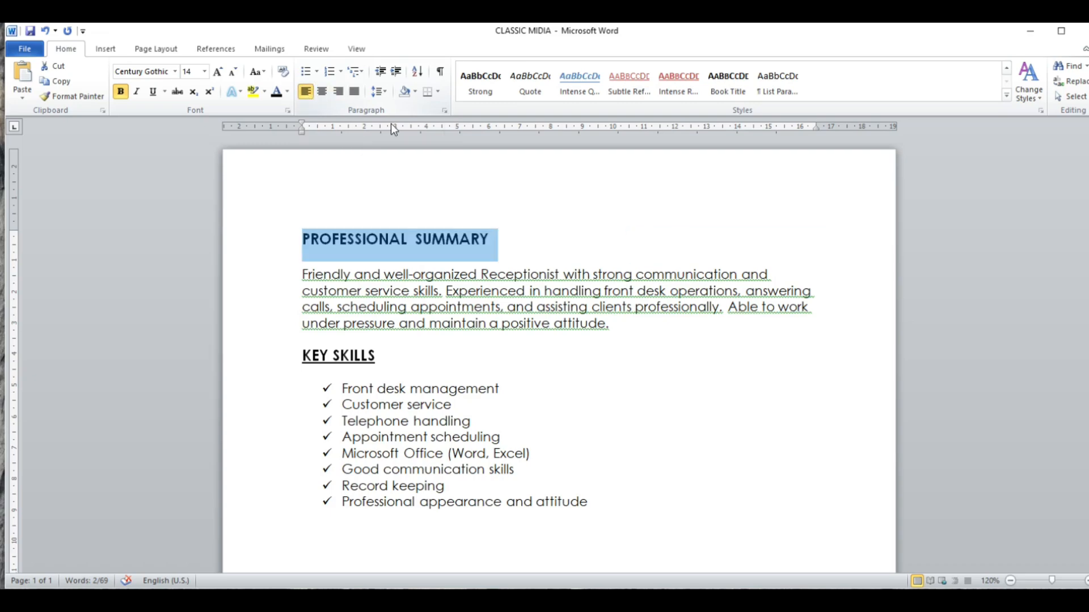
{"action": "left_click", "coordinate": [322, 93]}
{"action": "left_click", "coordinate": [339, 93]}
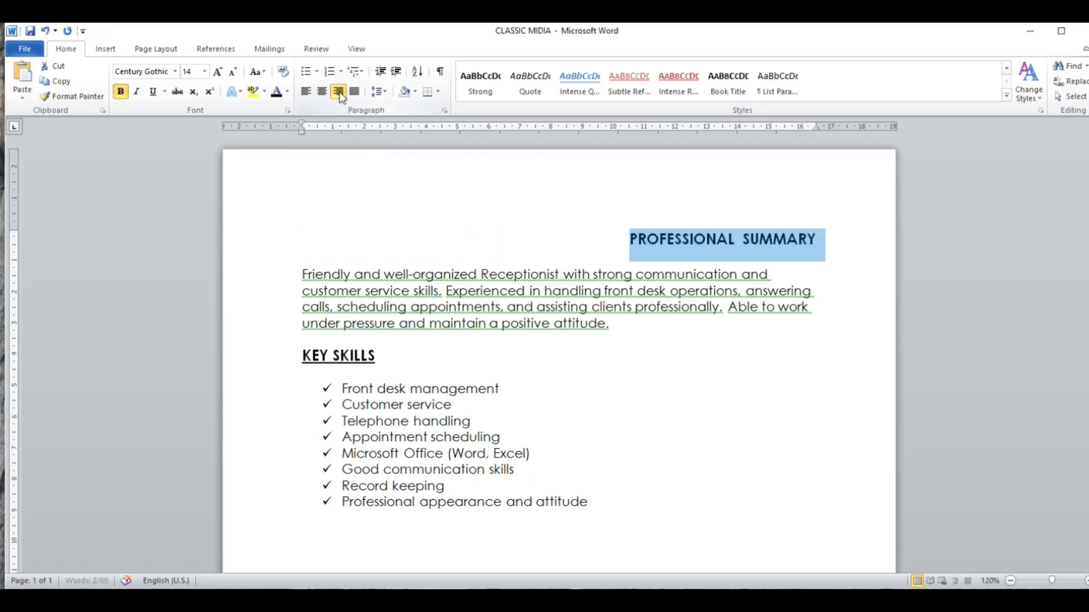
{"action": "left_click", "coordinate": [307, 91]}
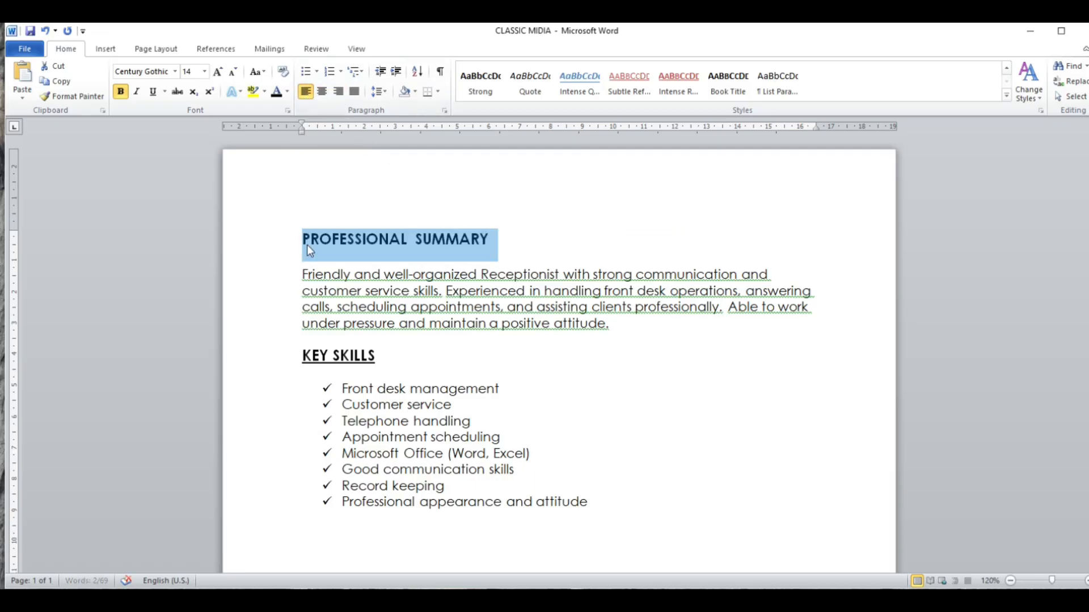
{"action": "left_click", "coordinate": [339, 238]}
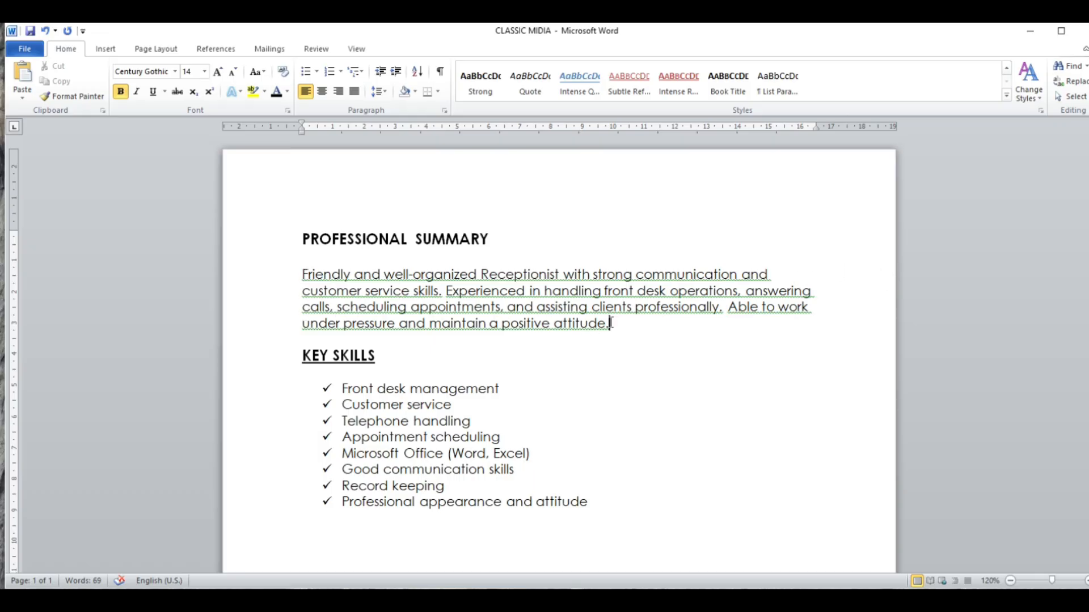
- Justify the summary paragraph beneath the PROFESSIONAL SUMMARY heading
{"action": "left_click_drag", "start_coordinate": [613, 323], "coordinate": [292, 274]}
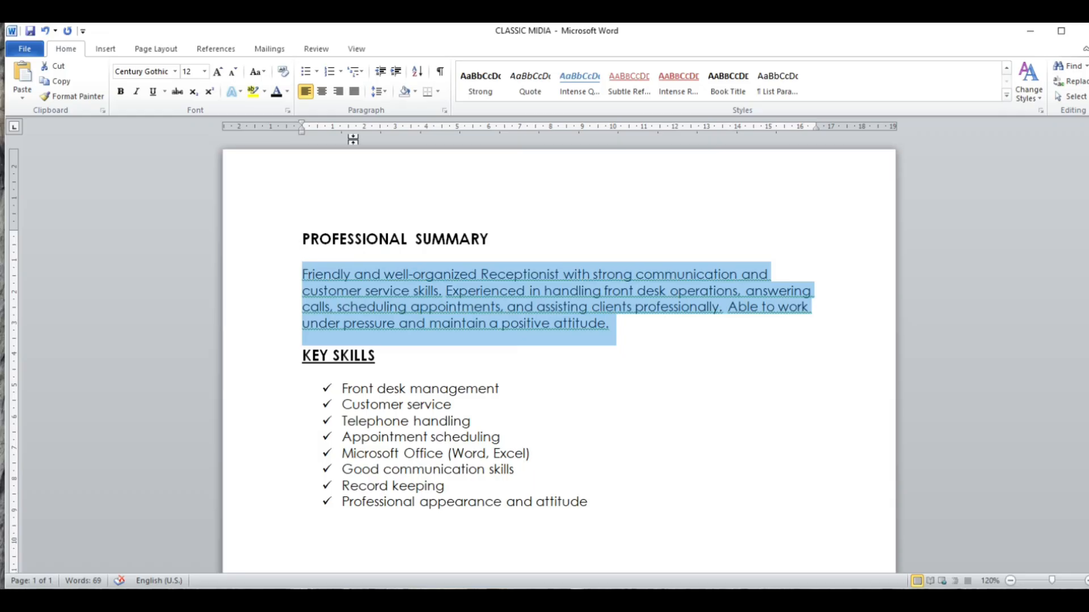
{"action": "left_click", "coordinate": [354, 92]}
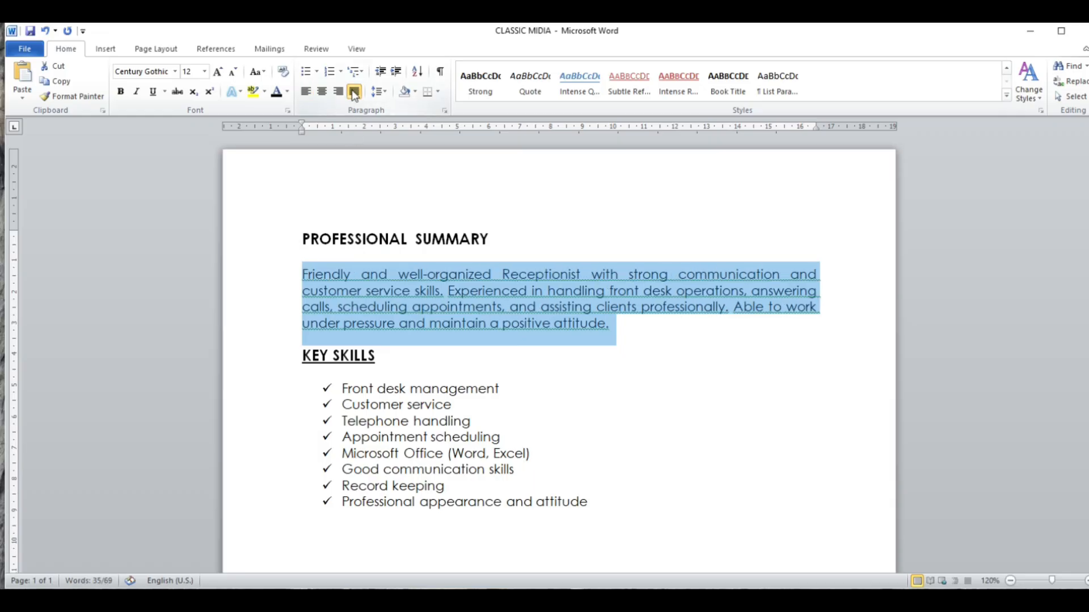
{"action": "left_click", "coordinate": [821, 291]}
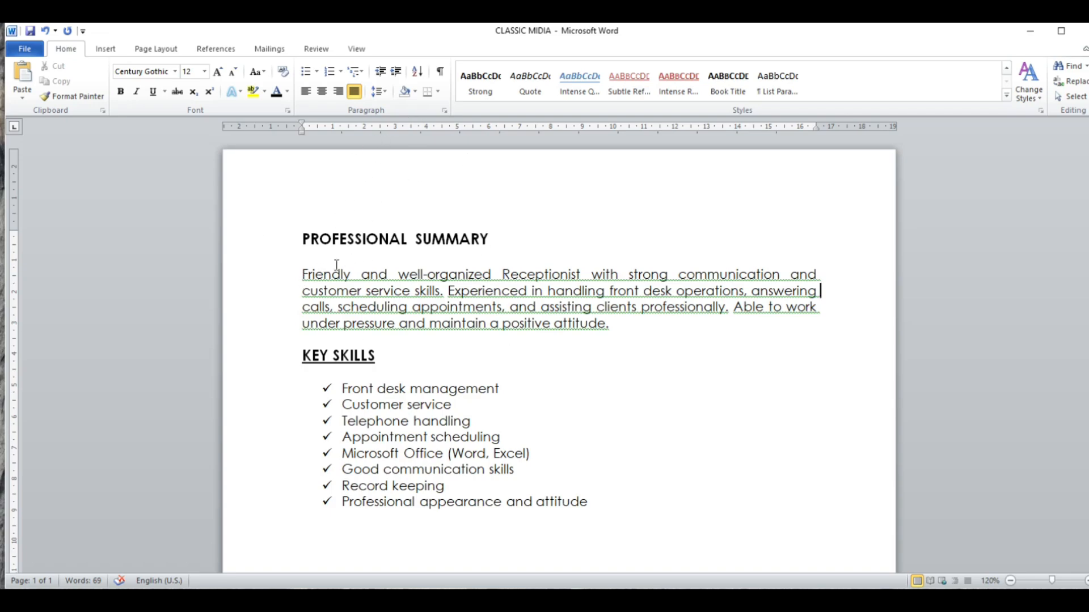
- Try line spacing of 2.0 and 1.5 on the whole summary paragraph
{"action": "left_click_drag", "start_coordinate": [303, 275], "coordinate": [620, 324]}
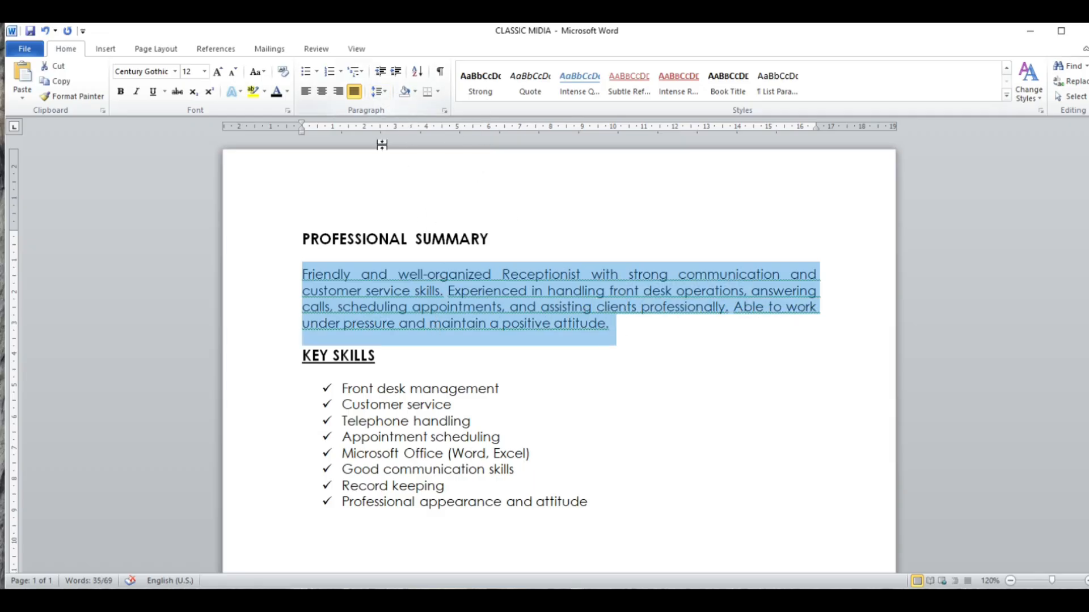
{"action": "left_click", "coordinate": [388, 89]}
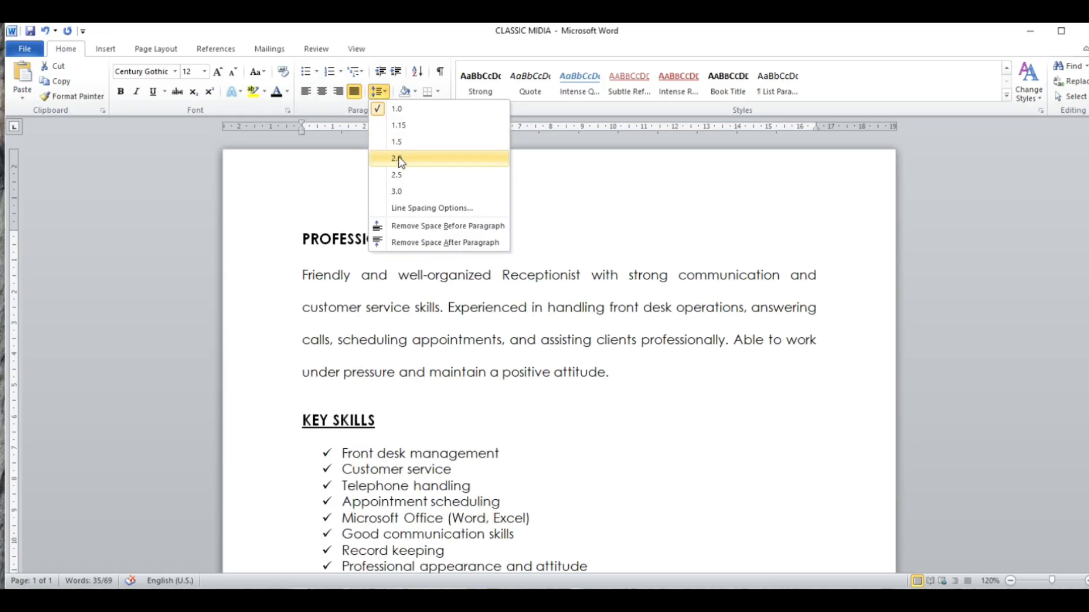
{"action": "left_click", "coordinate": [401, 160]}
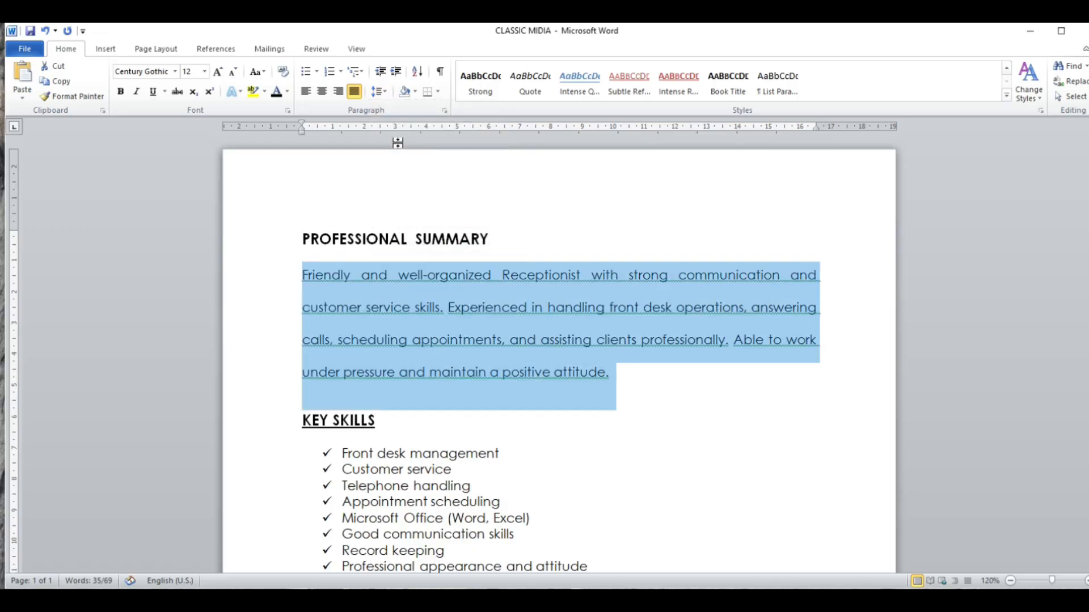
{"action": "left_click", "coordinate": [386, 93]}
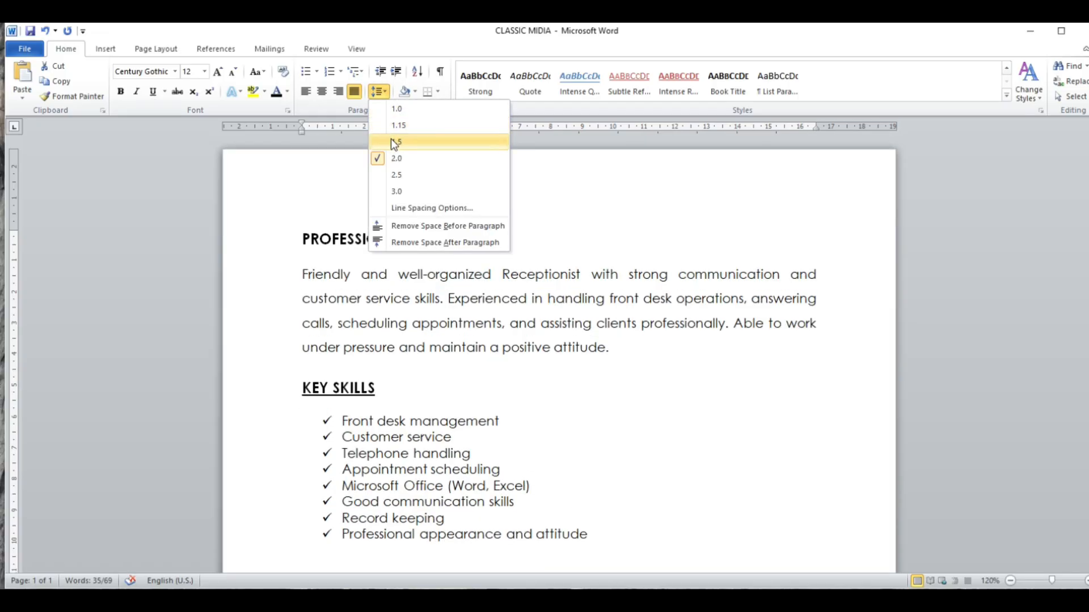
{"action": "left_click", "coordinate": [392, 140]}
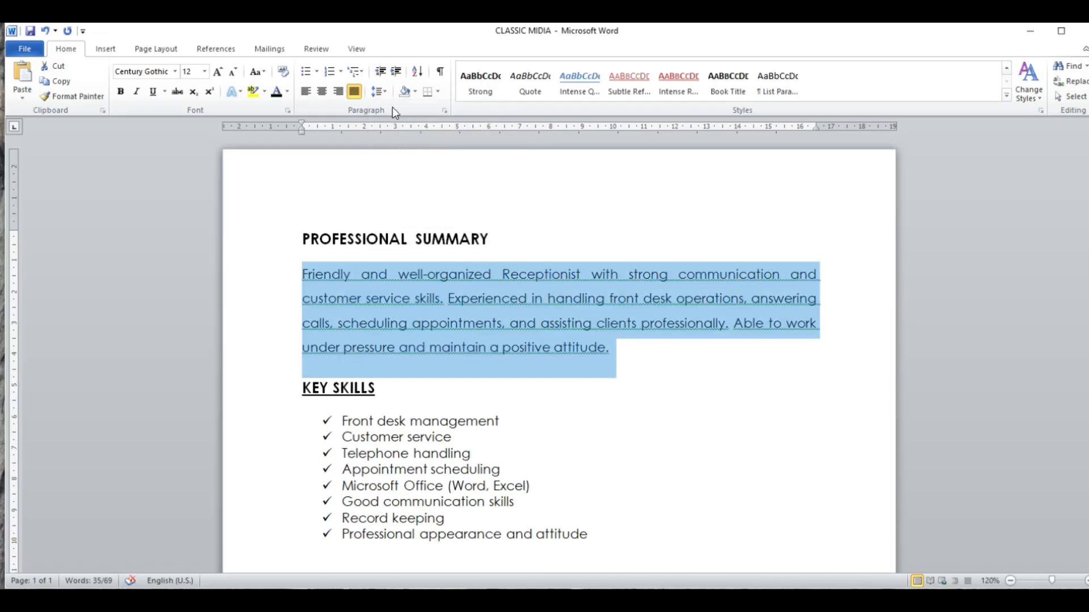
- Remove the space before the summary paragraph and set its line spacing to 1.0
{"action": "left_click", "coordinate": [379, 92]}
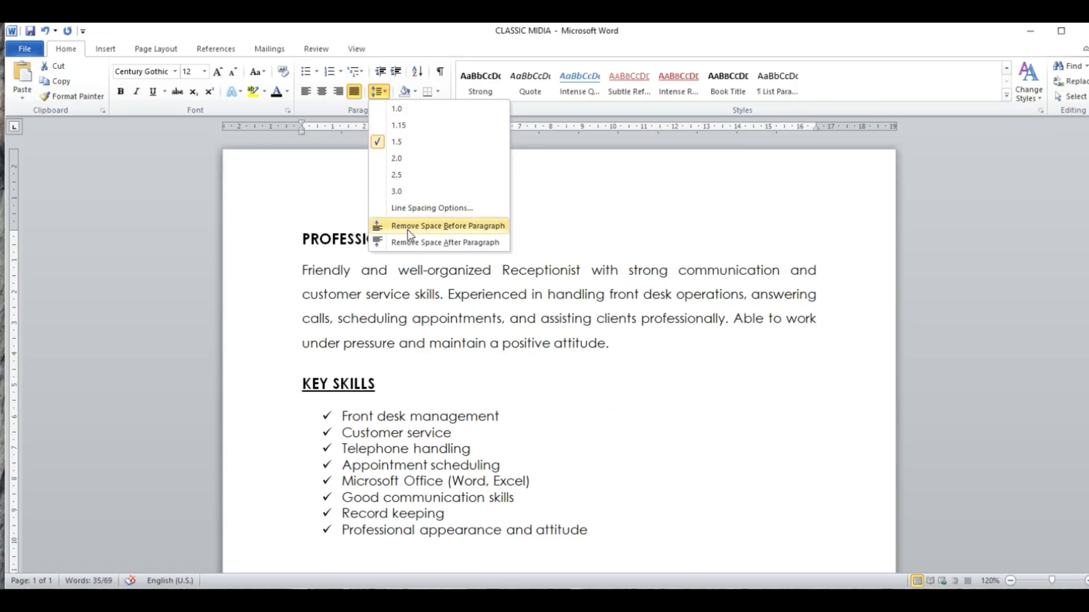
{"action": "left_click", "coordinate": [407, 227]}
{"action": "left_click", "coordinate": [387, 89]}
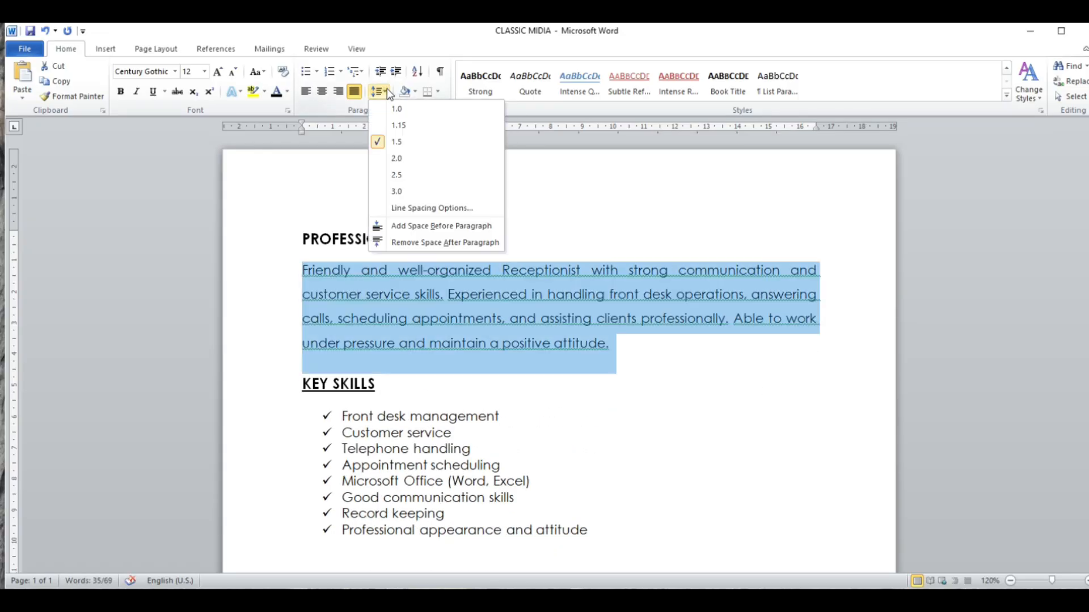
{"action": "left_click", "coordinate": [397, 109]}
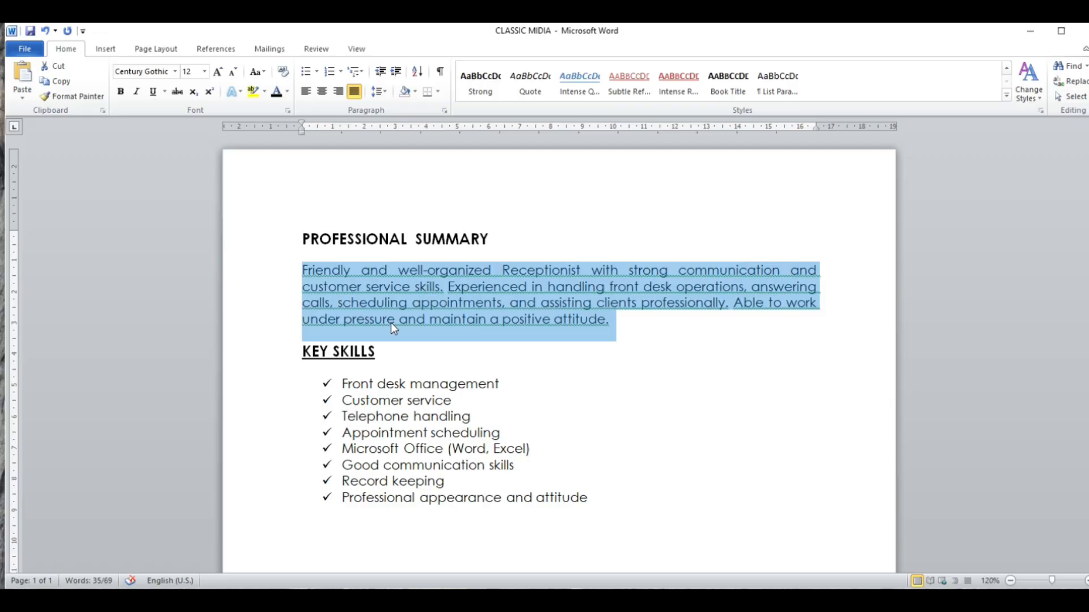
- Start saving the résumé as a new file and choose the Documents folder as its location
{"action": "scroll", "coordinate": [399, 334], "scroll_direction": "down", "scroll_amount": 2}
{"action": "scroll", "coordinate": [396, 330], "scroll_direction": "up", "scroll_amount": 2}
{"action": "left_click", "coordinate": [25, 50]}
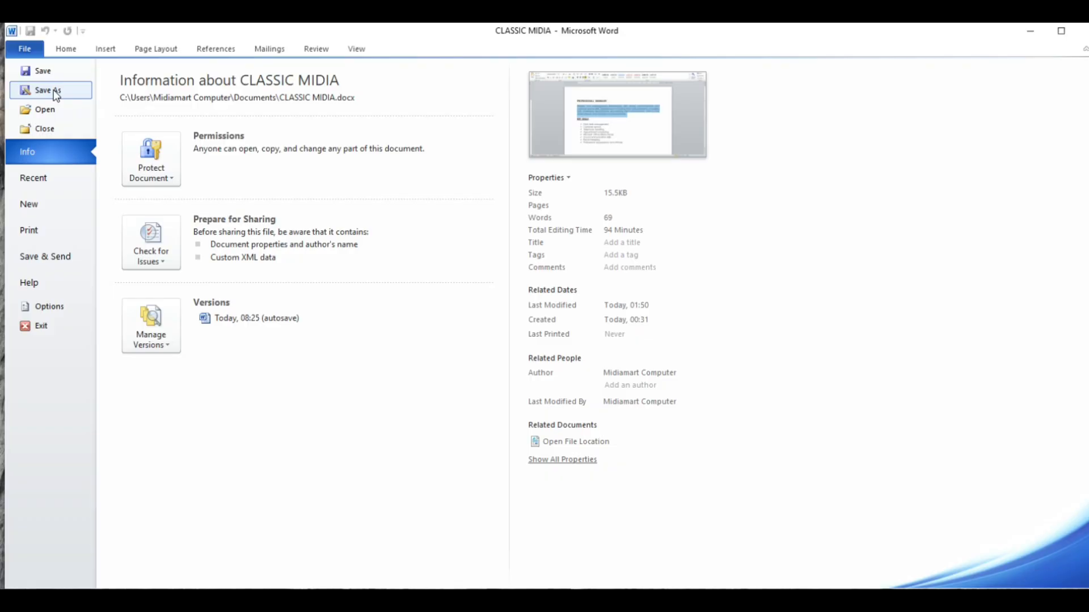
{"action": "left_click", "coordinate": [51, 90]}
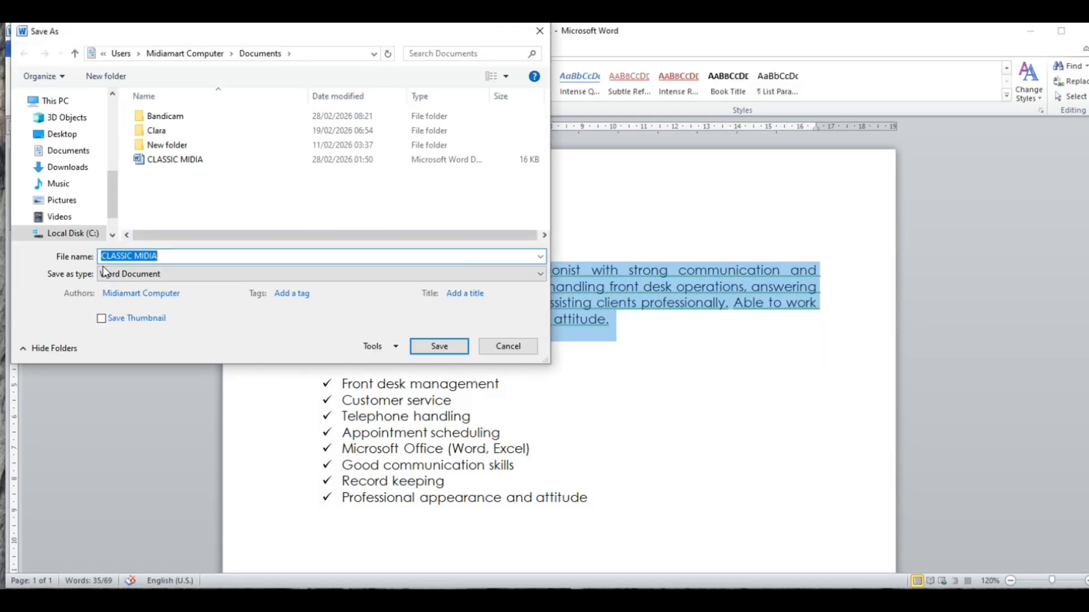
{"action": "left_click", "coordinate": [87, 153]}
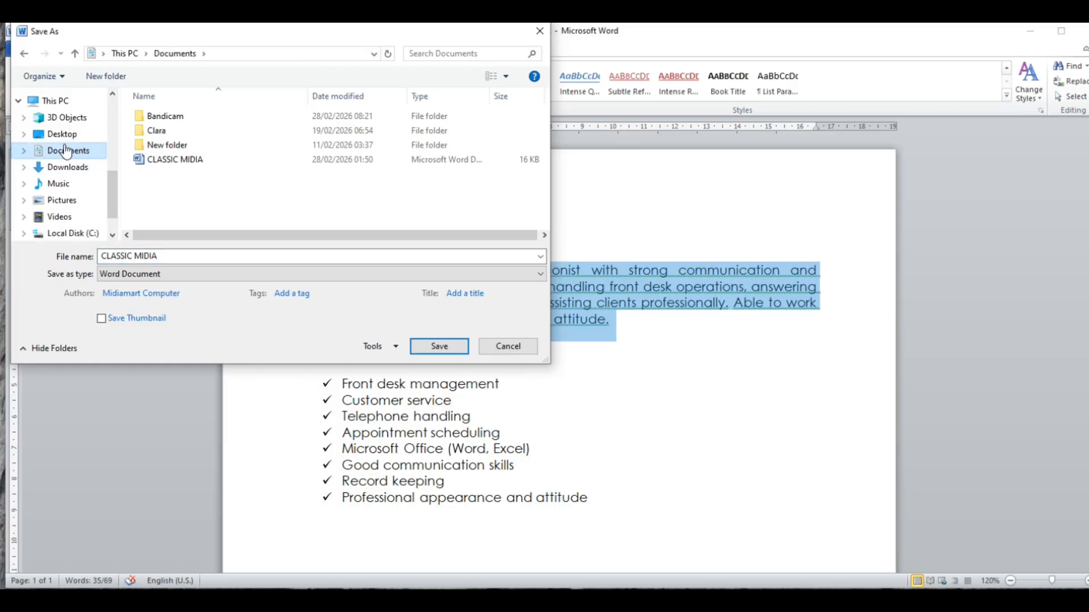
- Replace the proposed file name with "My work" and save the résumé as a Word Document
{"action": "left_click", "coordinate": [173, 257]}
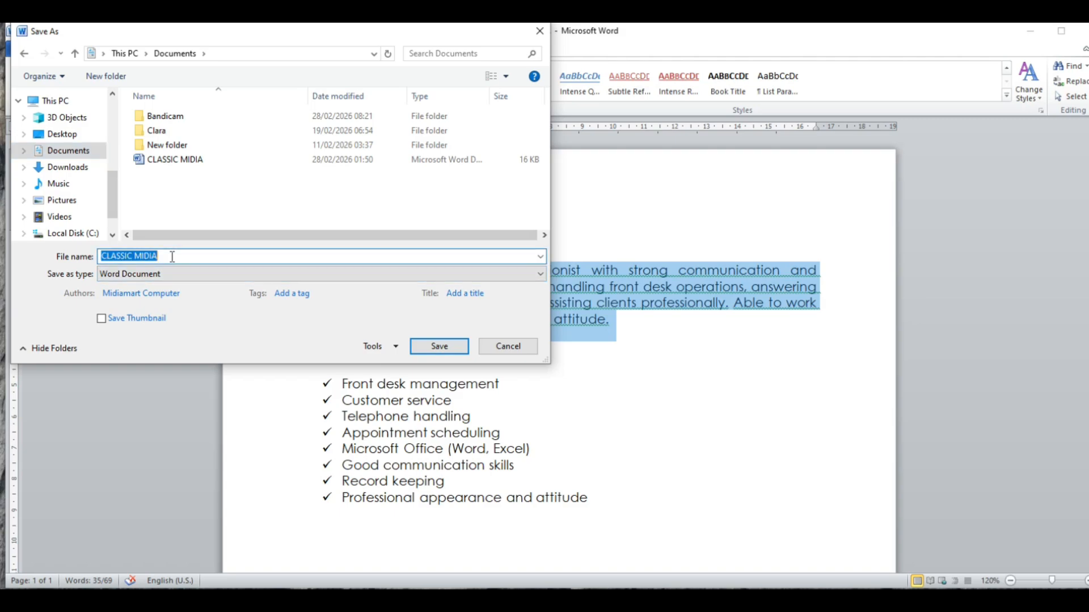
{"action": "key", "text": "BackSpace"}
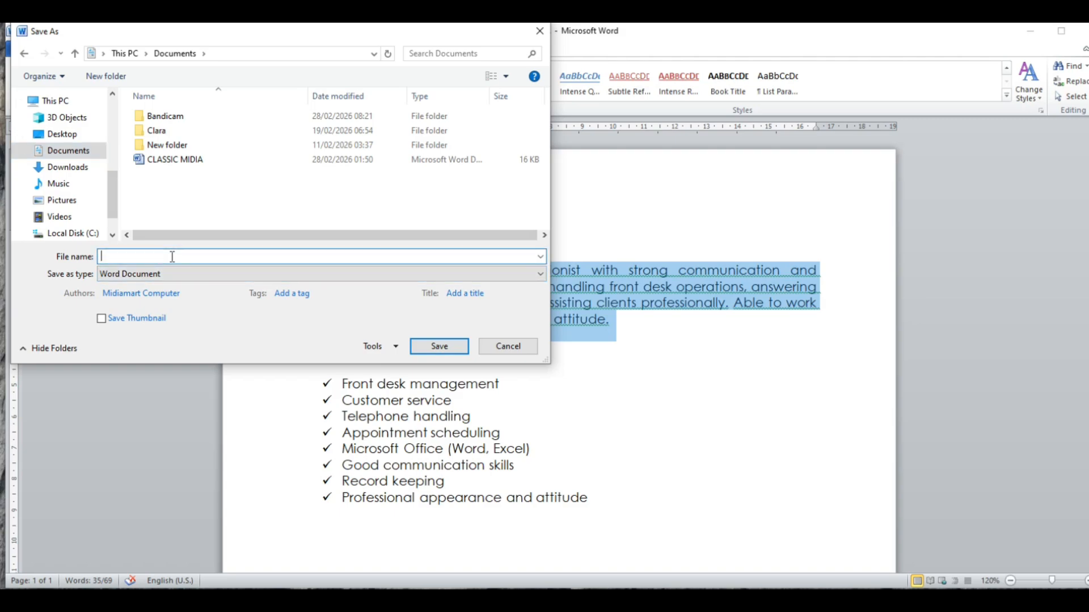
{"action": "type", "text": "mY"}
{"action": "key", "text": "BackSpace"}
{"action": "key", "text": "BackSpace"}
{"action": "type", "text": "My work"}
{"action": "left_click", "coordinate": [445, 347]}
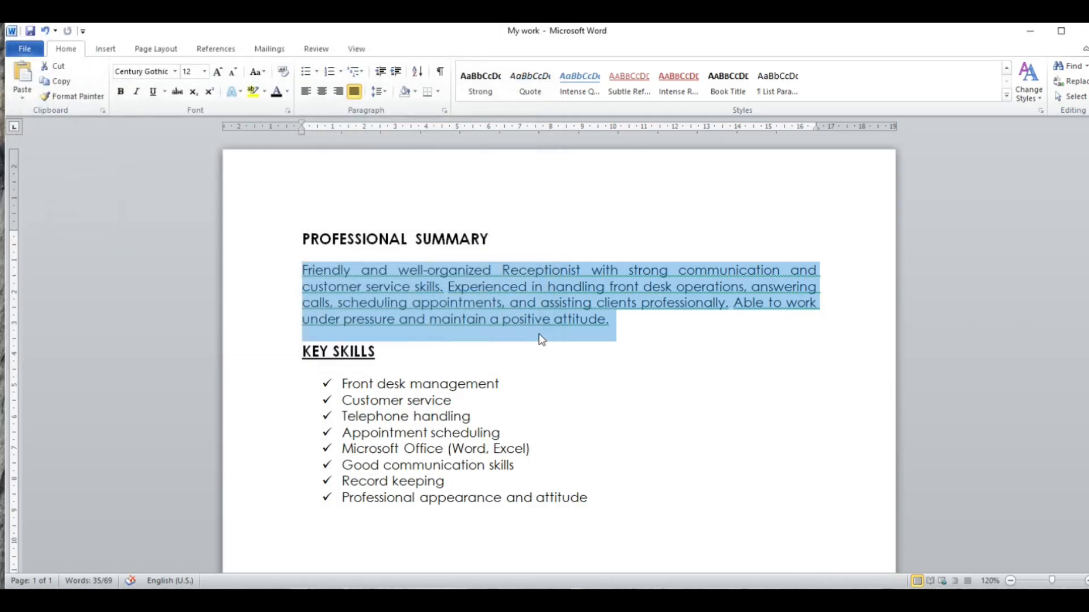